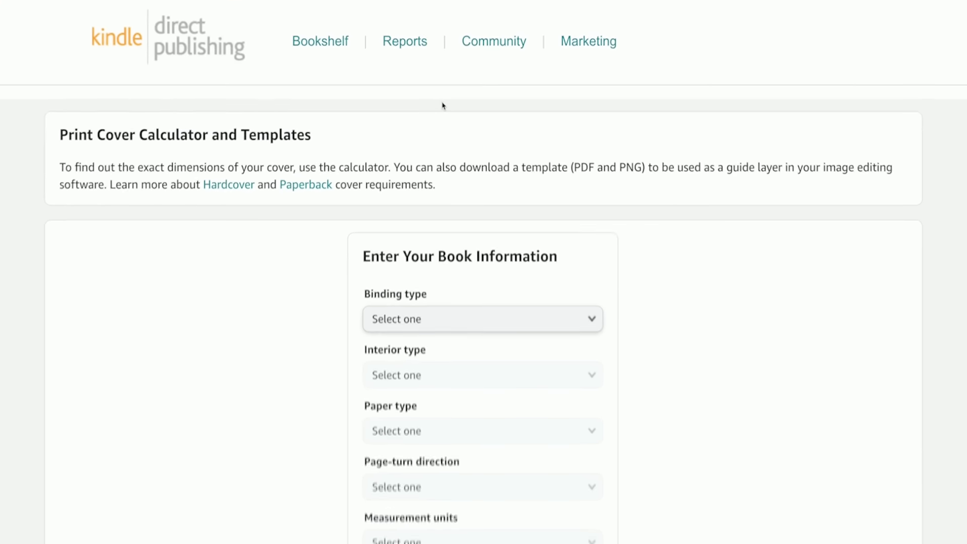
Step: Calculate cover dimensions for a 200-page, black & white, white-paper, left-to-right paperback with 8.5 x 11 in trim, using inches
scroll(441, 102, "down", 4)
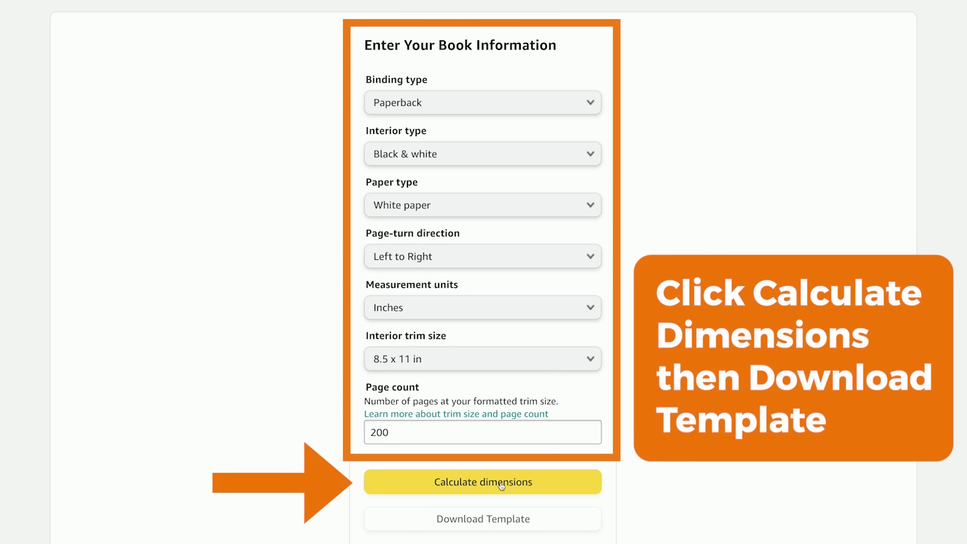
left_click(501, 485)
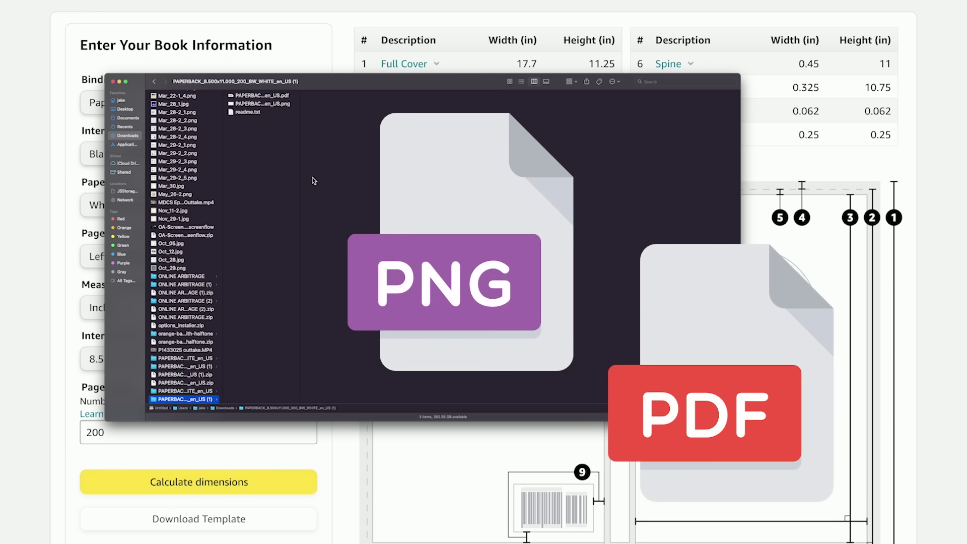
Step: Preview readme.txt and the PNG cover template in the downloaded paperback template folder
left_click(267, 113)
key("space")
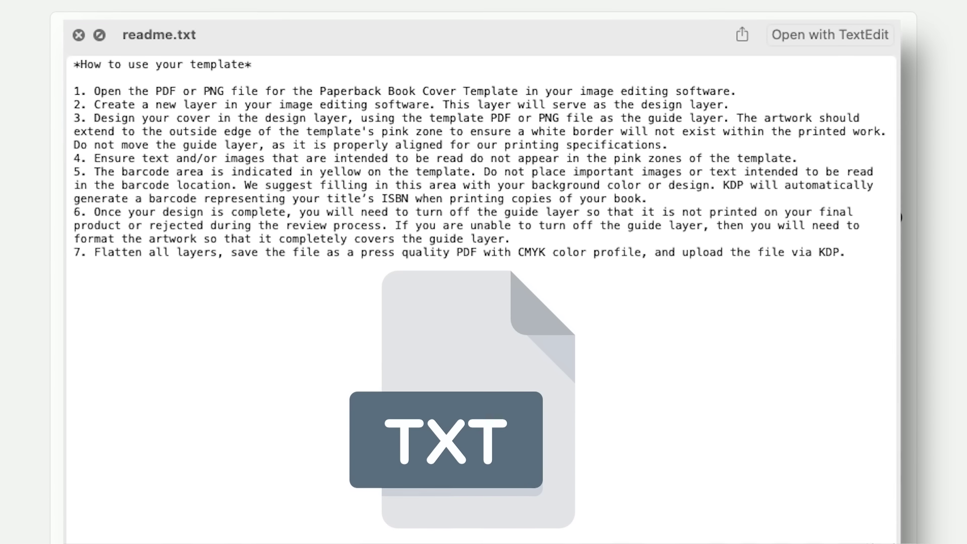
key("space")
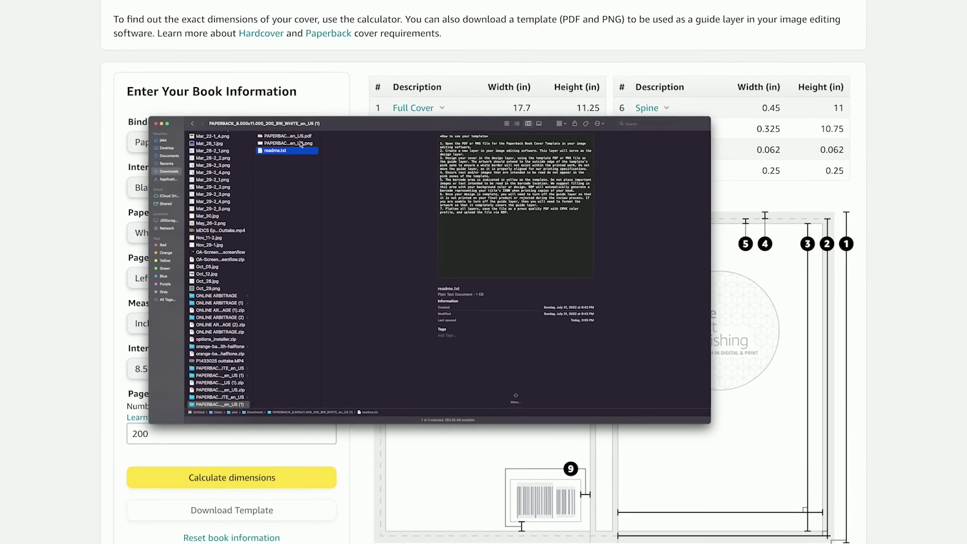
key("Up")
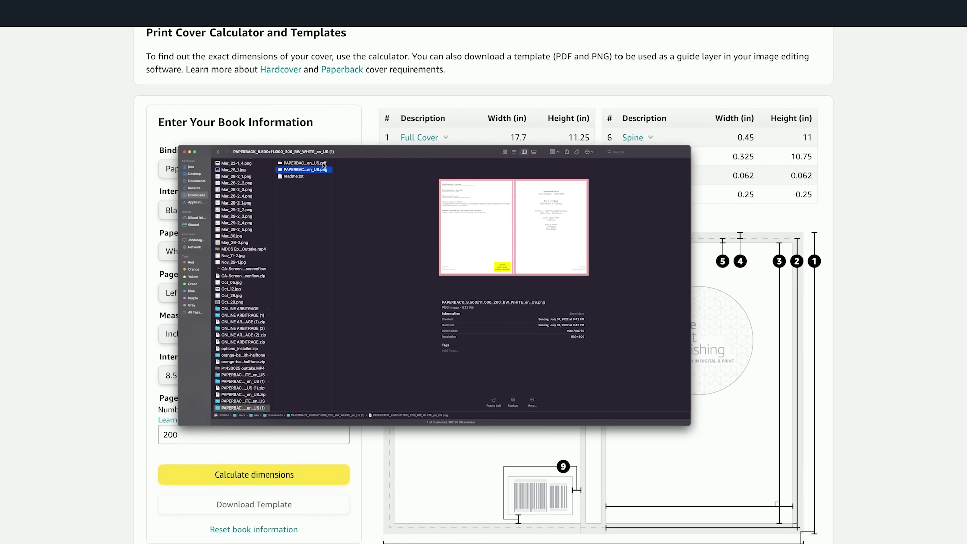
key("space")
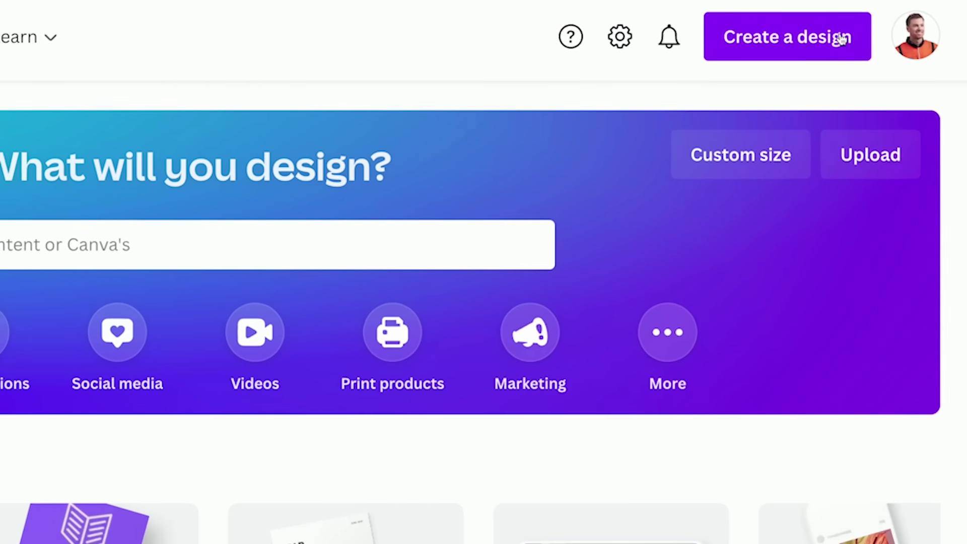
Step: Create a new custom-size design in Canva measuring 17.475 × 11.25 in
left_click(841, 40)
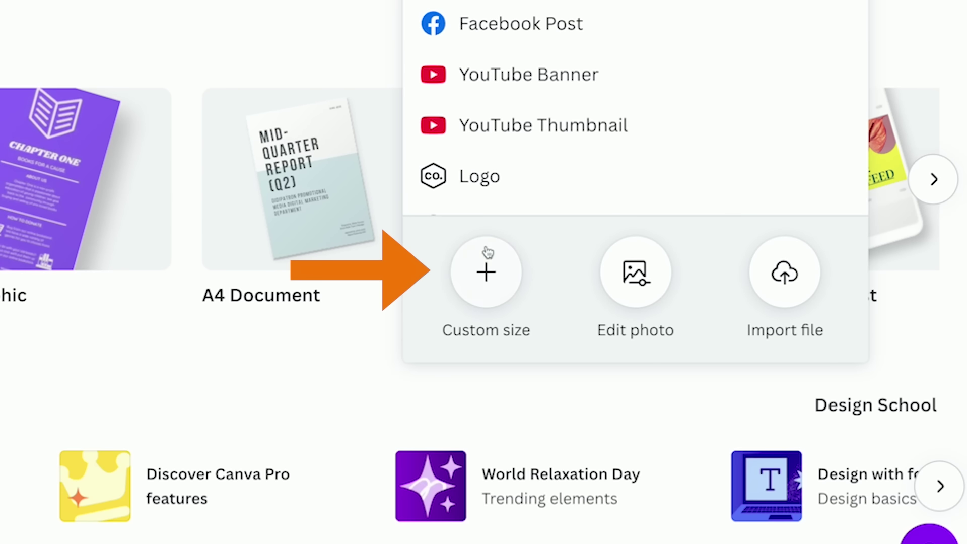
left_click(486, 282)
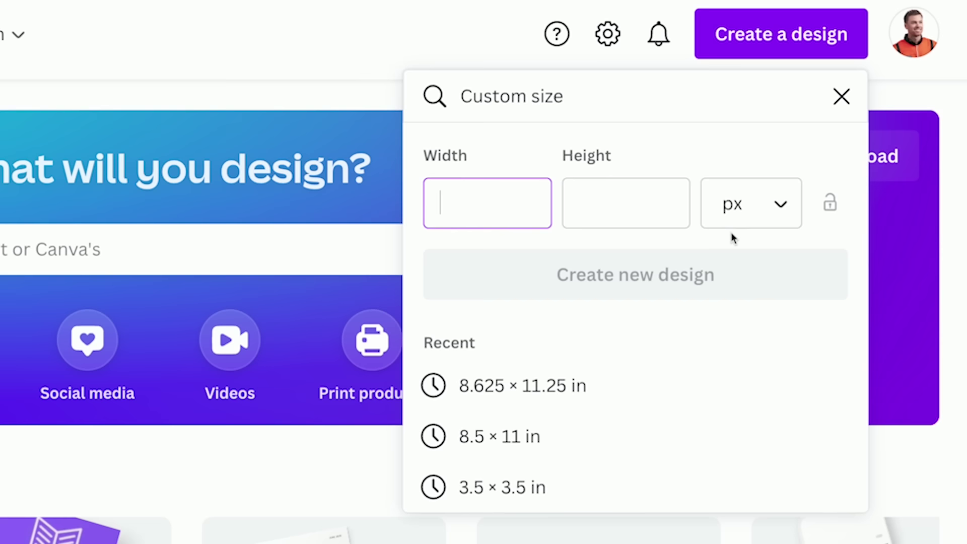
left_click(740, 218)
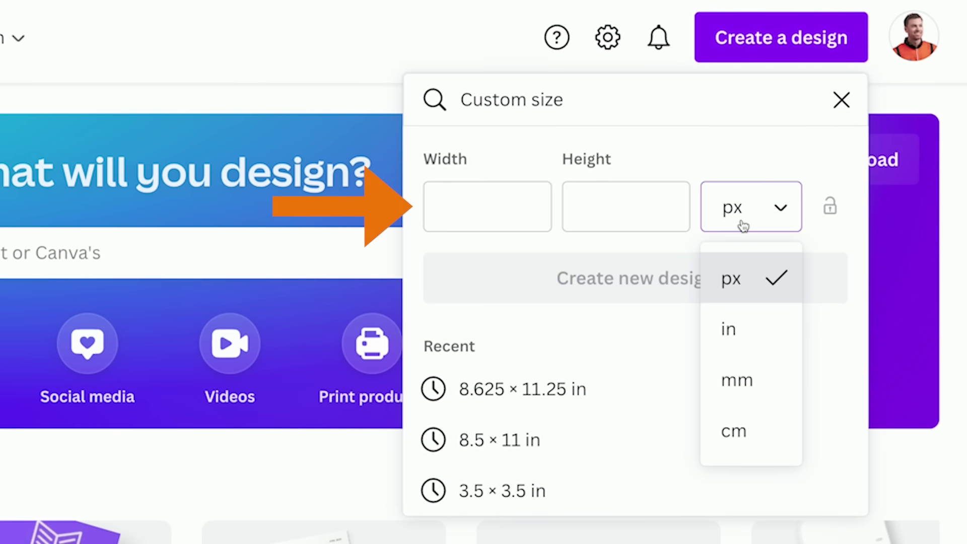
left_click(749, 317)
left_click(488, 219)
type("17.475")
key("Tab")
type("1")
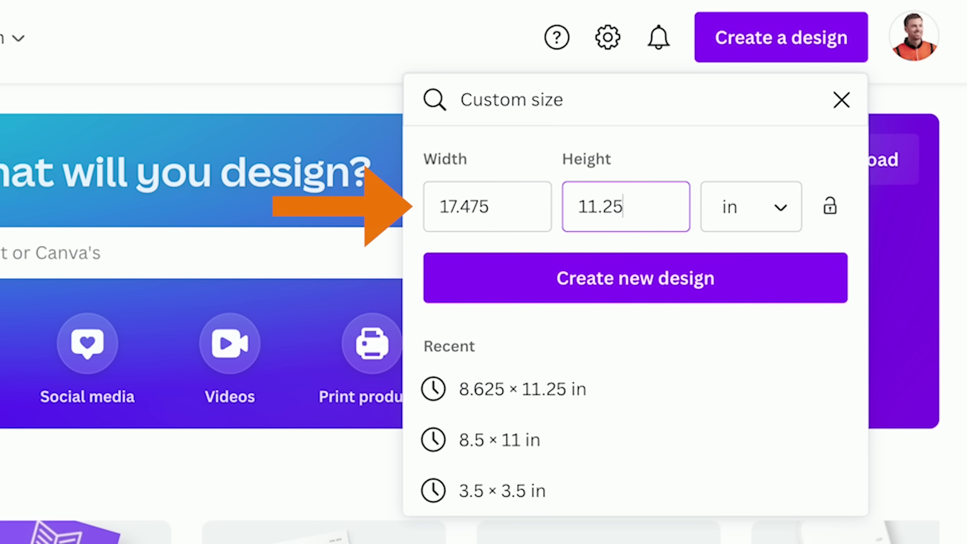
left_click(734, 276)
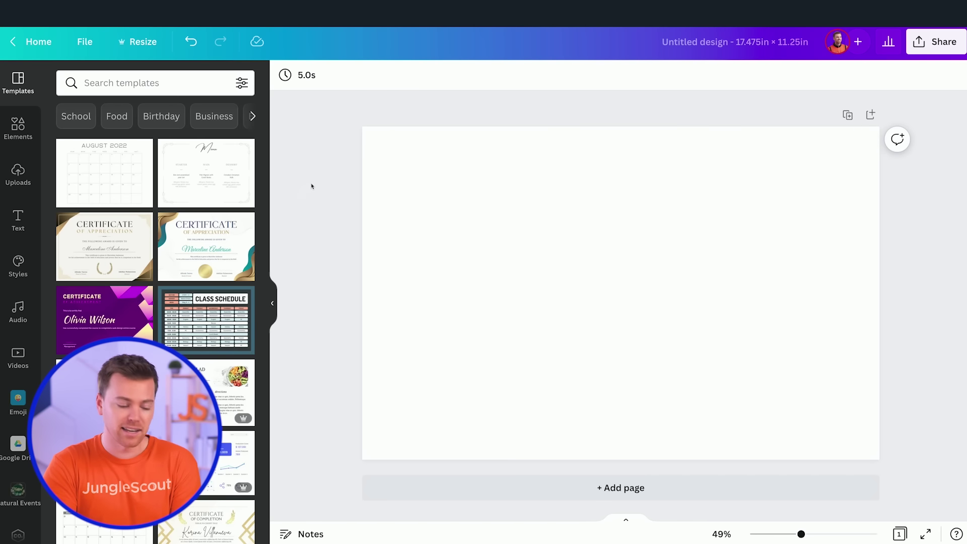
Step: Add a second page and paste the five copied reference coloring book covers onto it
left_click(587, 488)
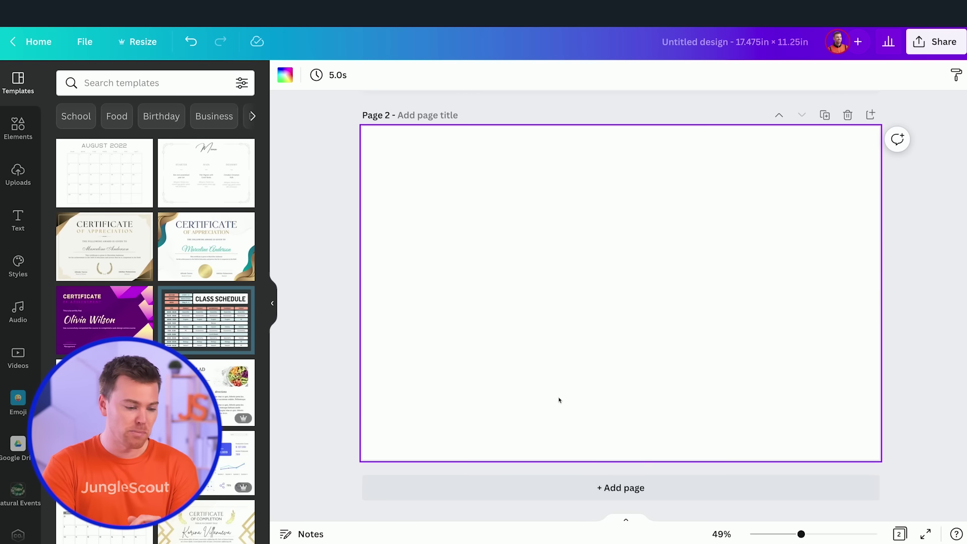
key("ctrl+v")
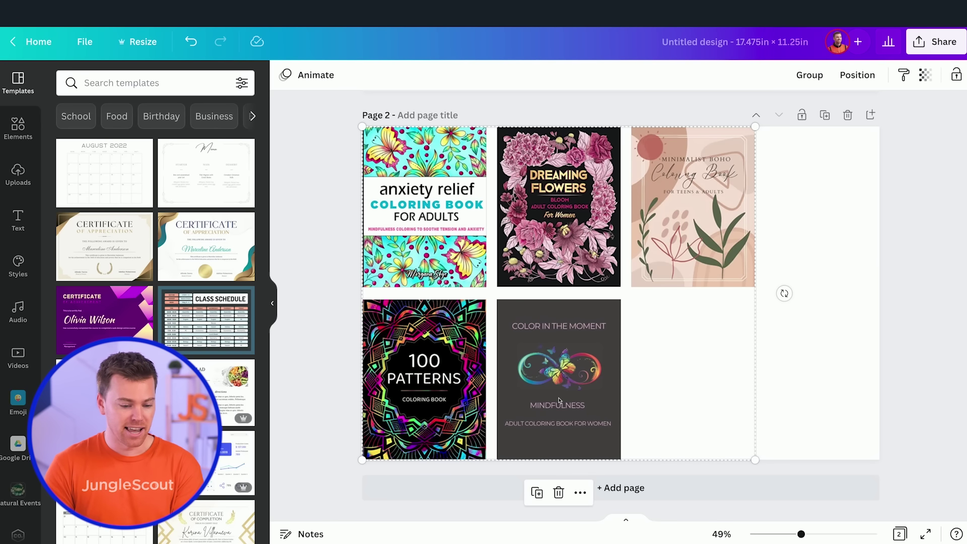
left_click(845, 311)
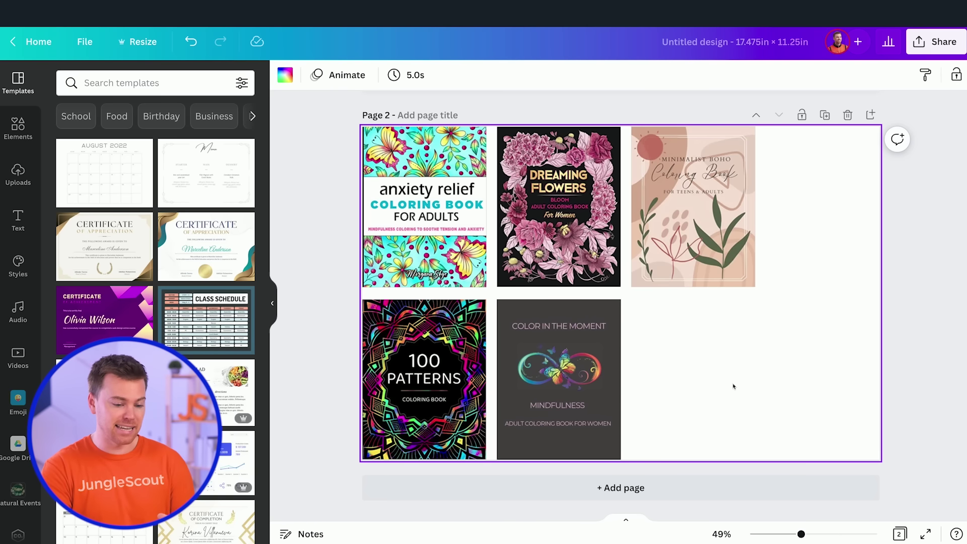
Step: Examine the reference coloring book covers on page 2, looking closely at the Minimalist Boho cover
scroll(734, 386, "down", 10)
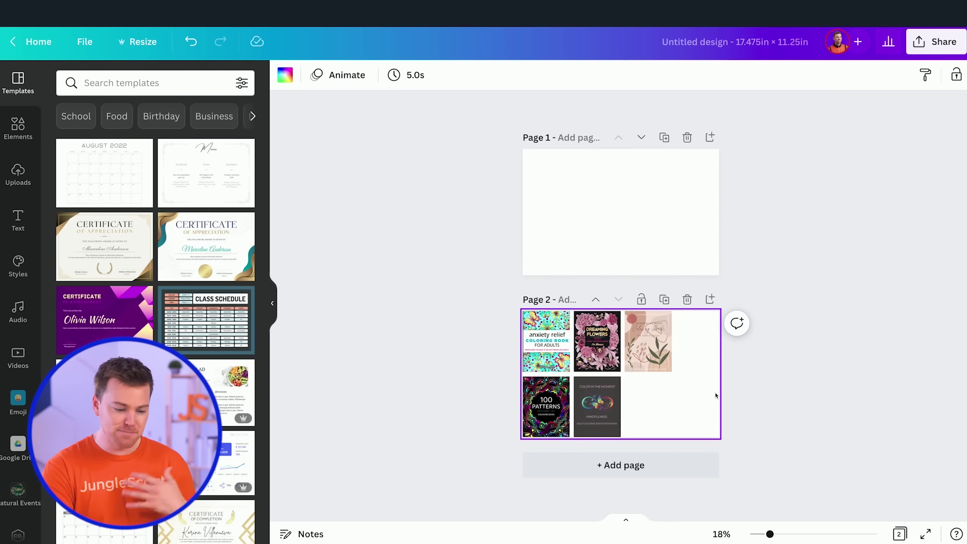
scroll(682, 410, "up", 7)
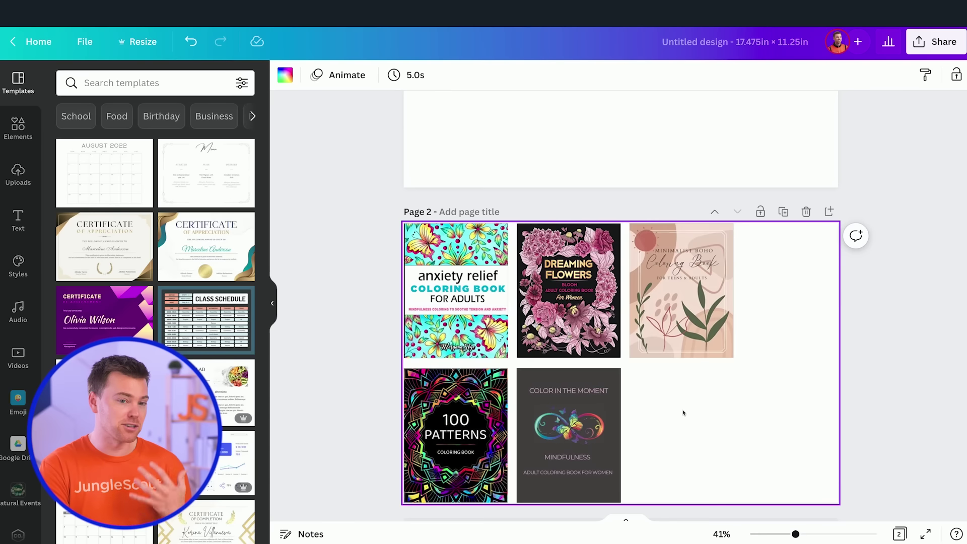
scroll(683, 412, "down", 1)
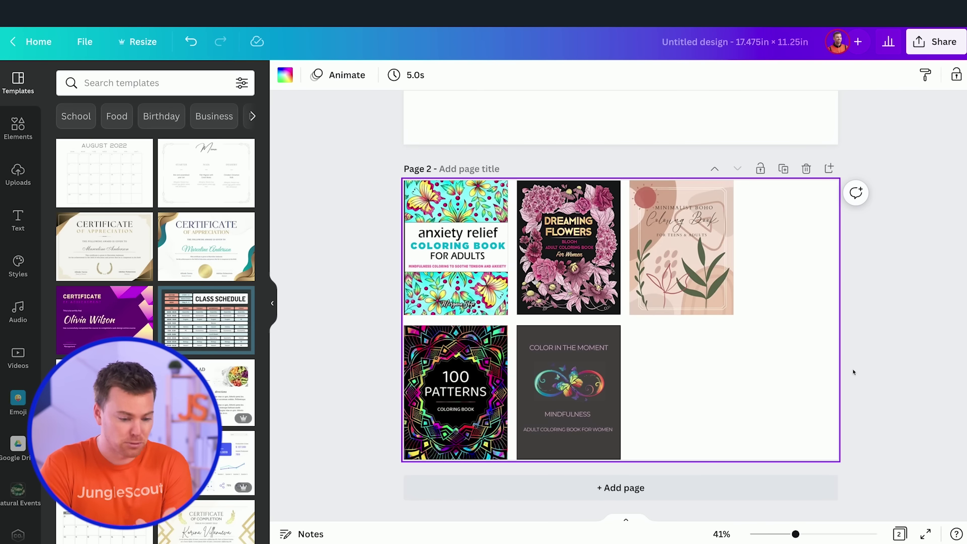
left_click(868, 371)
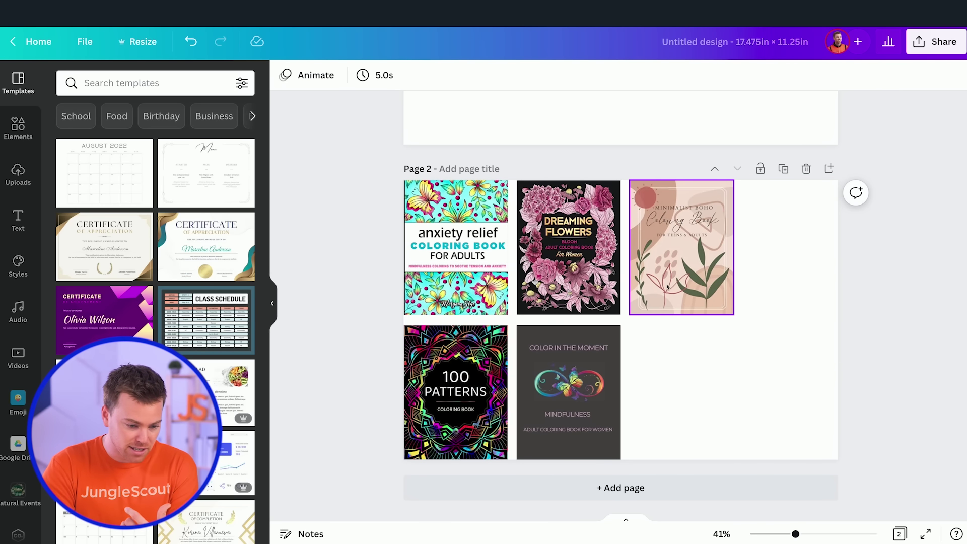
scroll(668, 286, "up", 5, "ctrl")
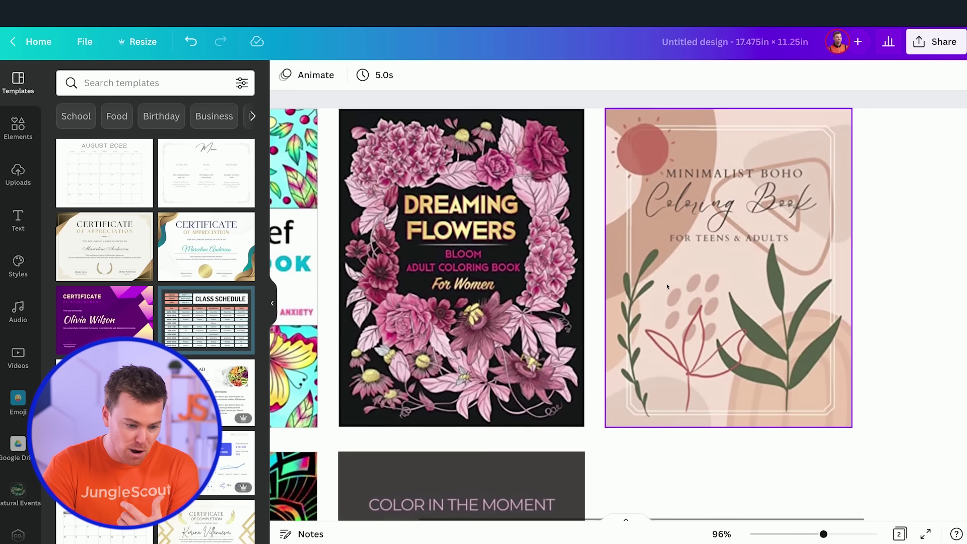
scroll(667, 287, "right", 1)
scroll(724, 284, "down", 4, "ctrl")
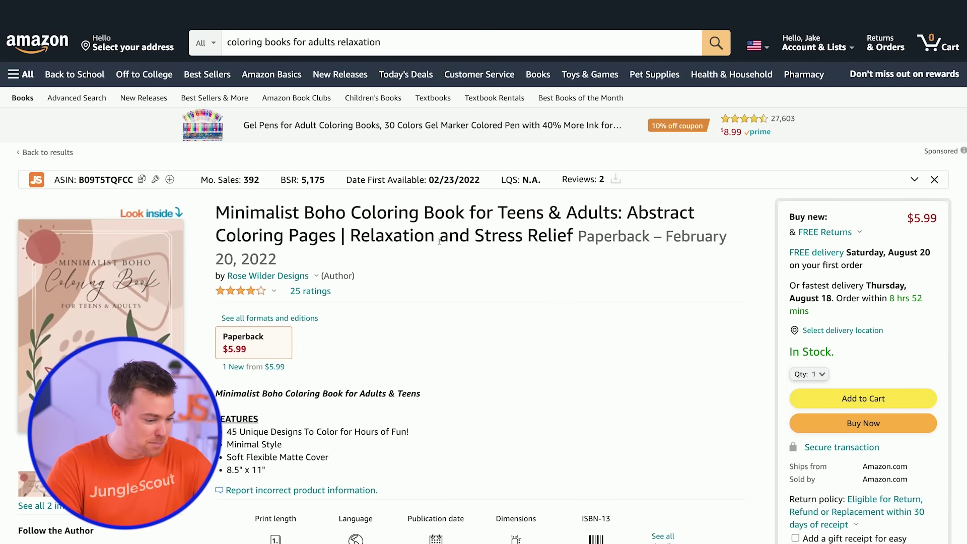
Step: View the enlarged cover sample in the Amazon listing for the Minimalist Boho Coloring Book, and close it
scroll(440, 241, "down", 2)
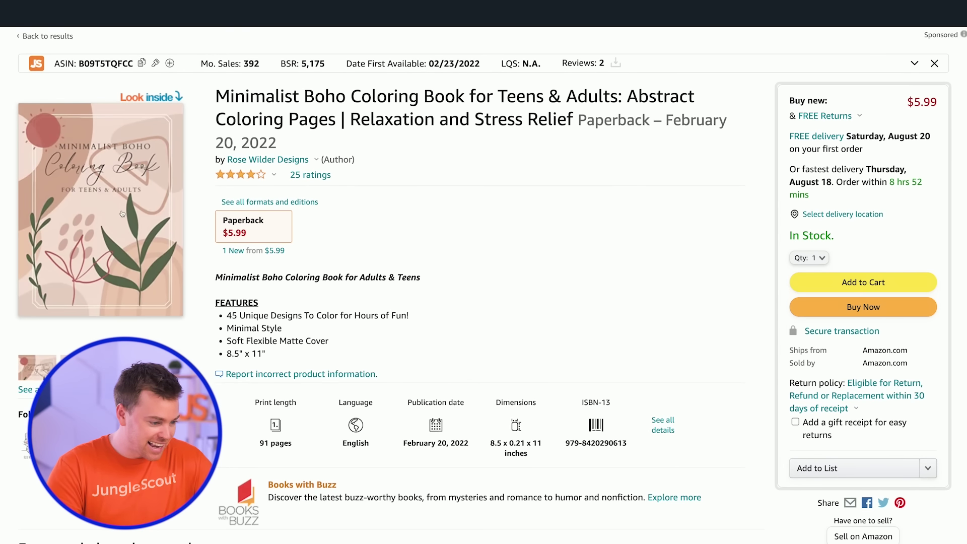
left_click(122, 213)
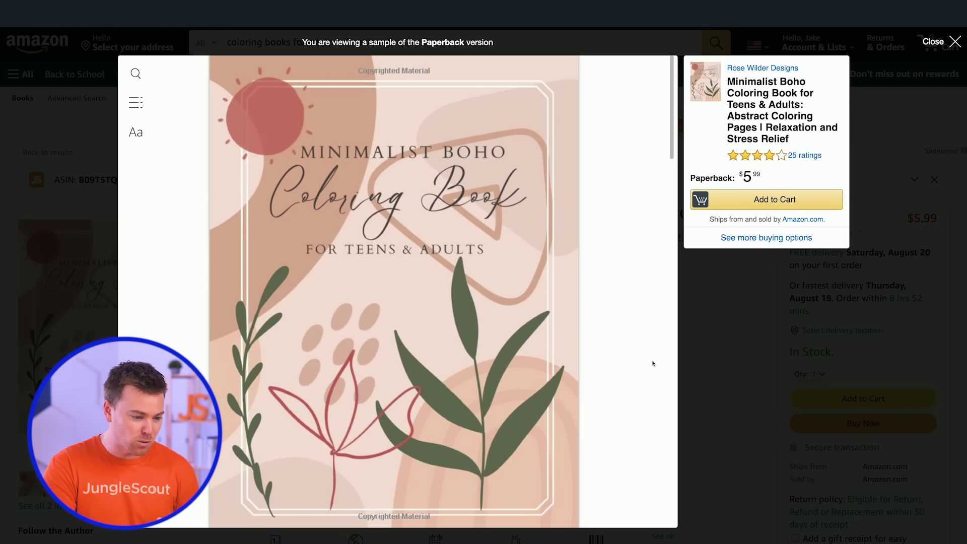
left_click(716, 368)
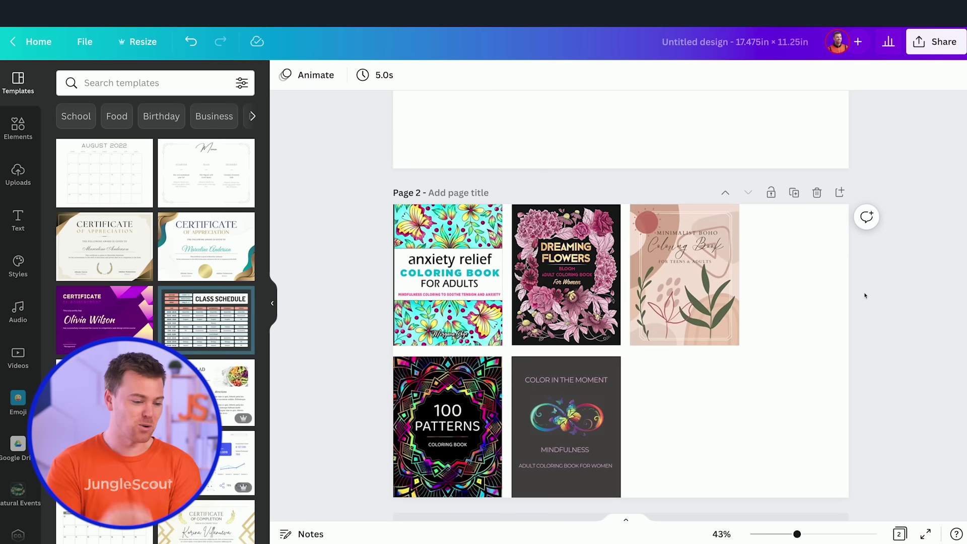
Step: Return to page 1 of the Canva design and search the elements for boho graphics
scroll(865, 296, "up", 3)
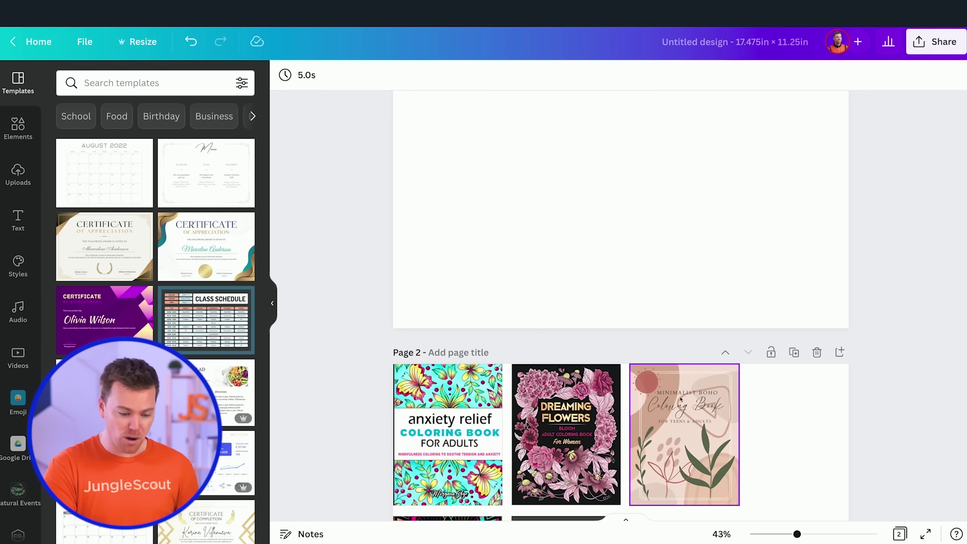
scroll(680, 396, "up", 2)
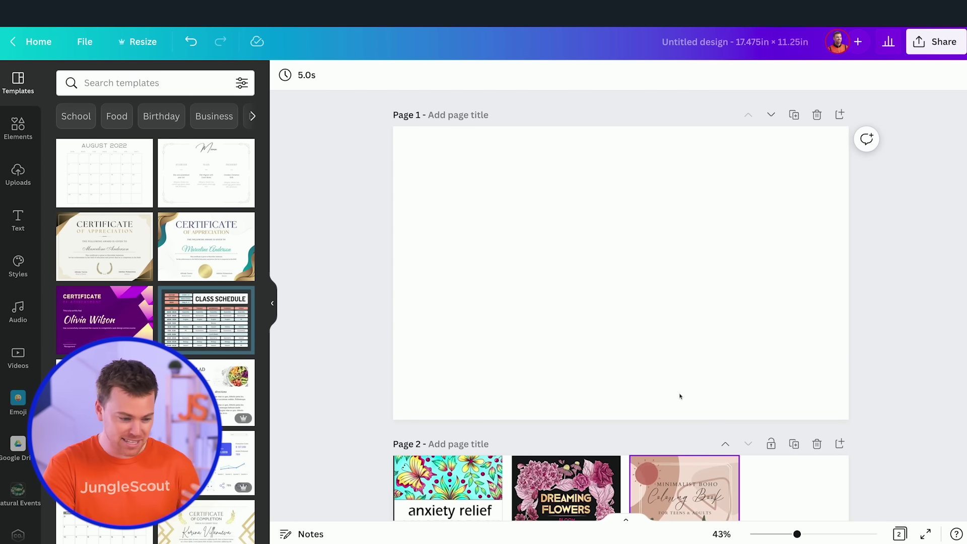
left_click(25, 138)
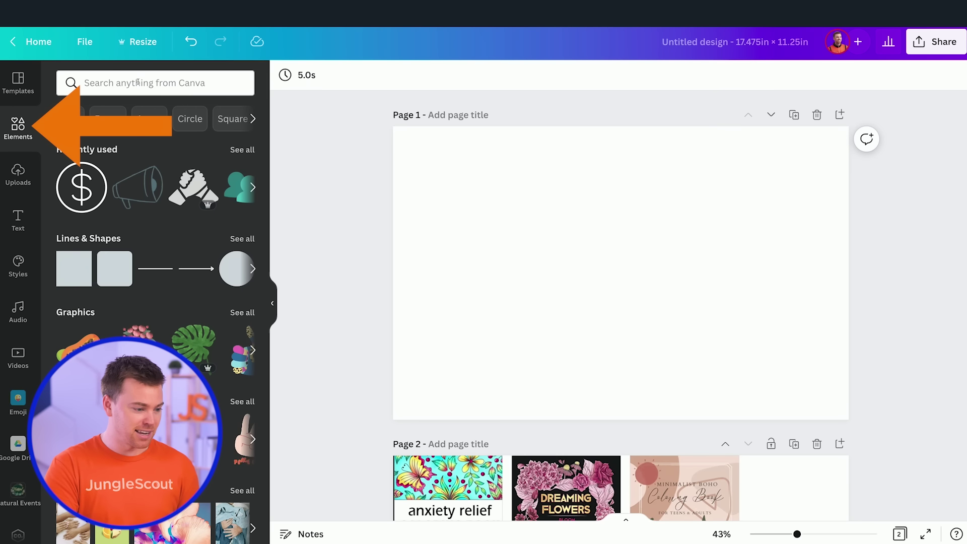
left_click(137, 82)
type("boho")
key("Return")
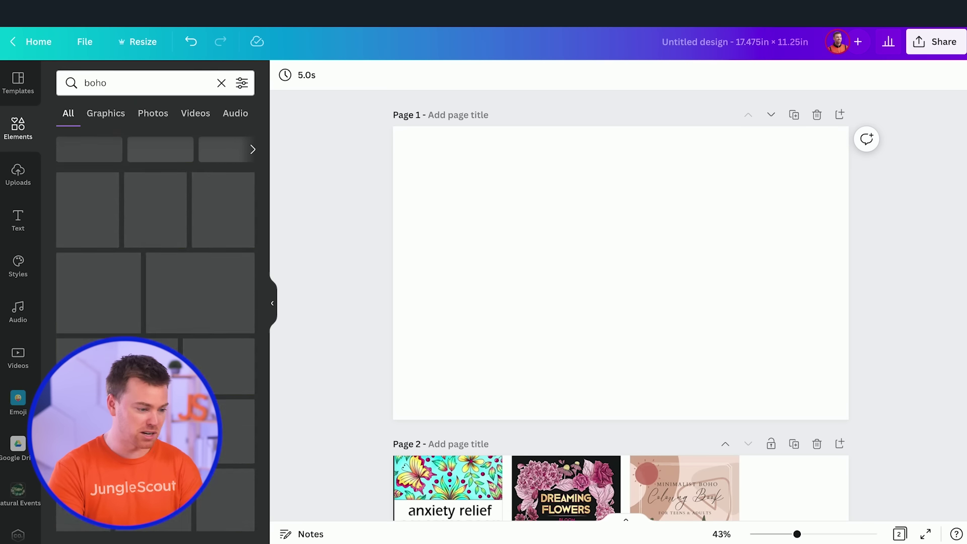
left_click(104, 114)
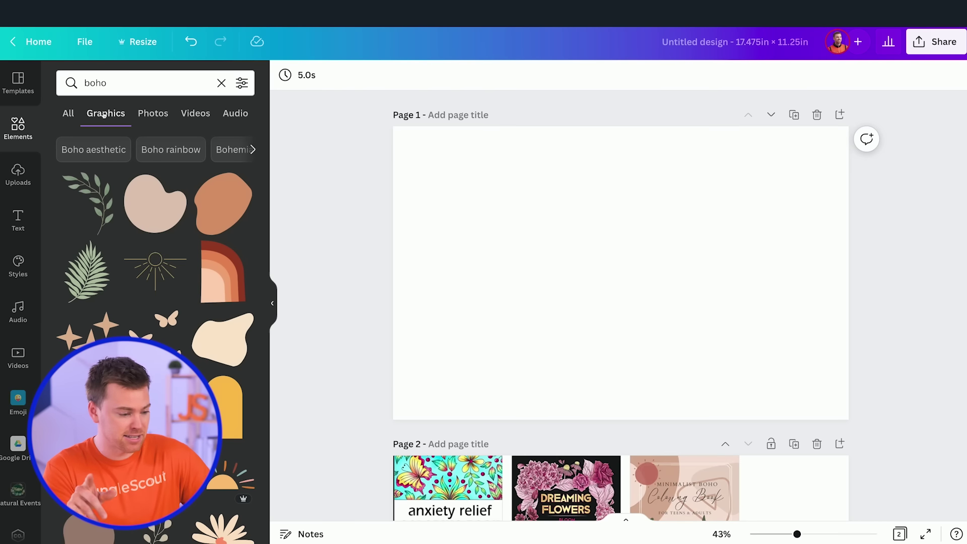
Step: Filter the boho graphics to show only Free items
left_click(243, 83)
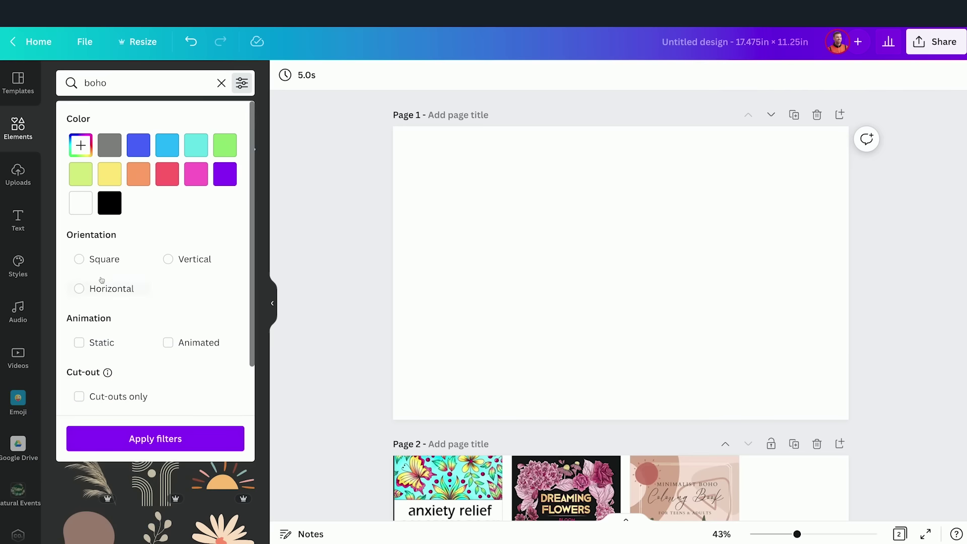
scroll(104, 340, "down", 2)
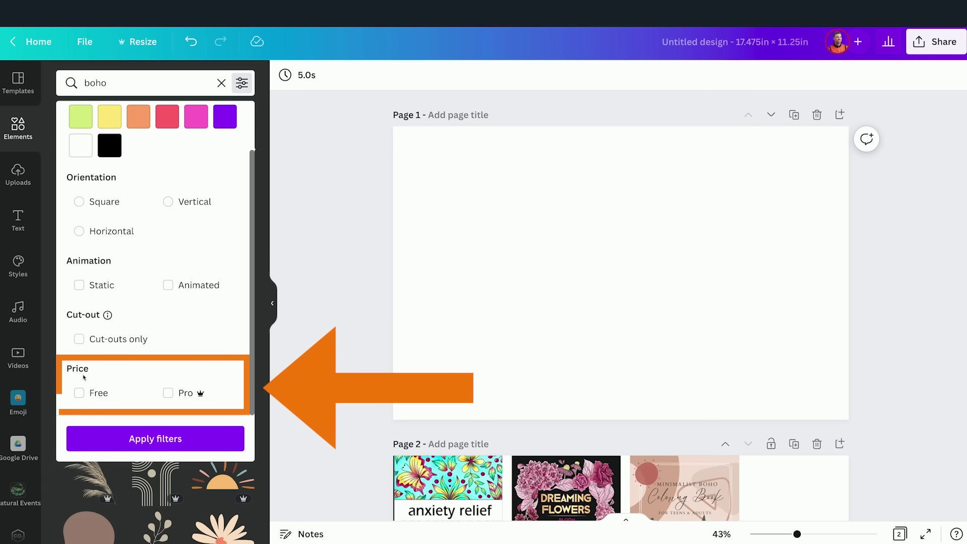
left_click(80, 393)
left_click(108, 439)
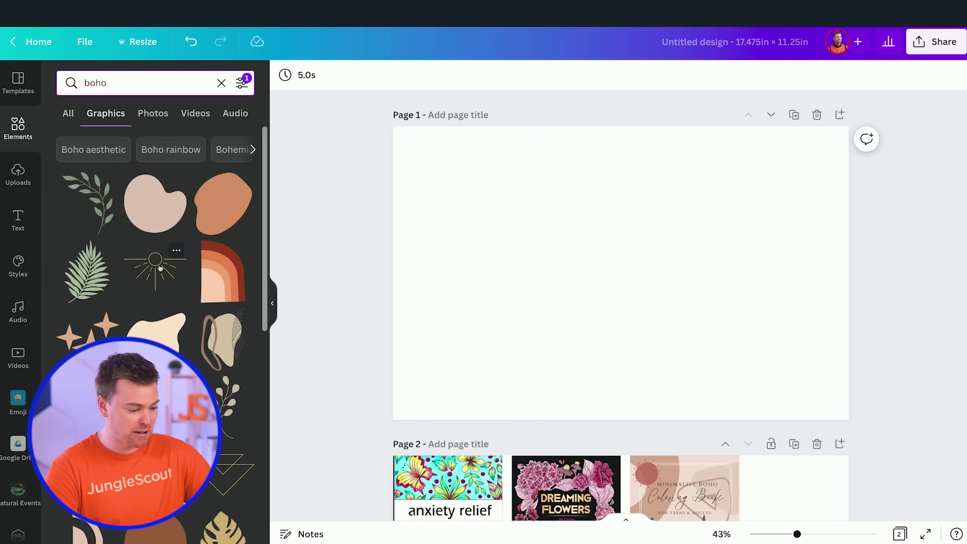
Step: Browse the free boho graphics and extend the search to "boho background"
scroll(160, 268, "down", 15)
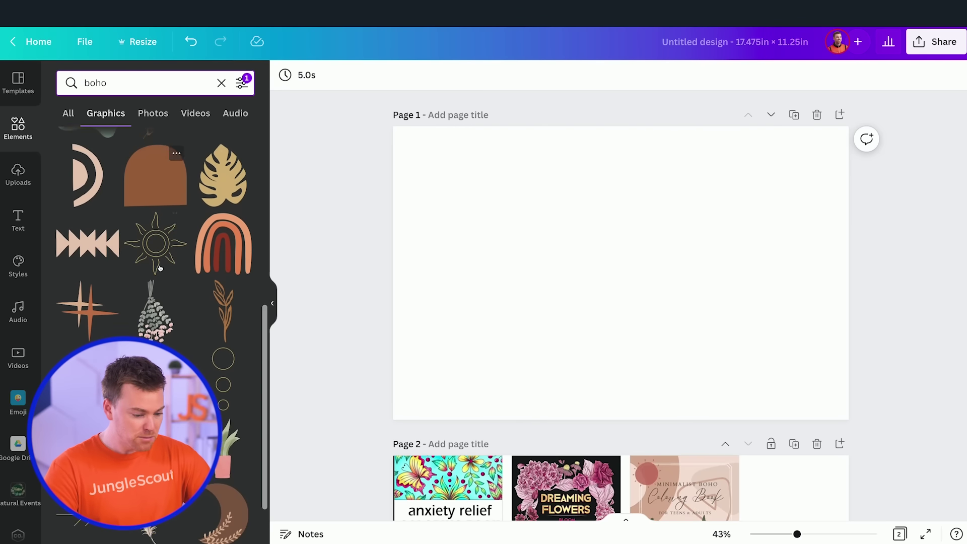
scroll(160, 269, "down", 5)
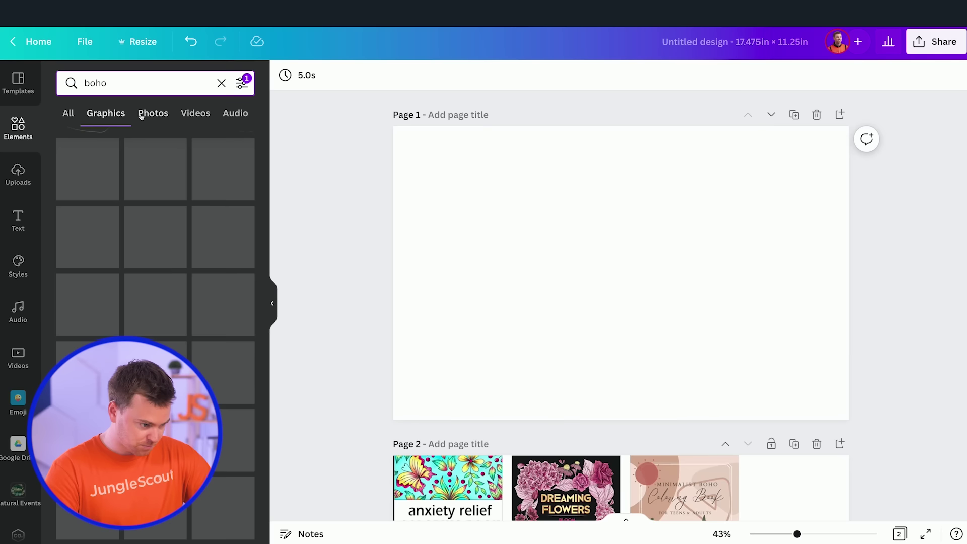
left_click(136, 85)
type("background")
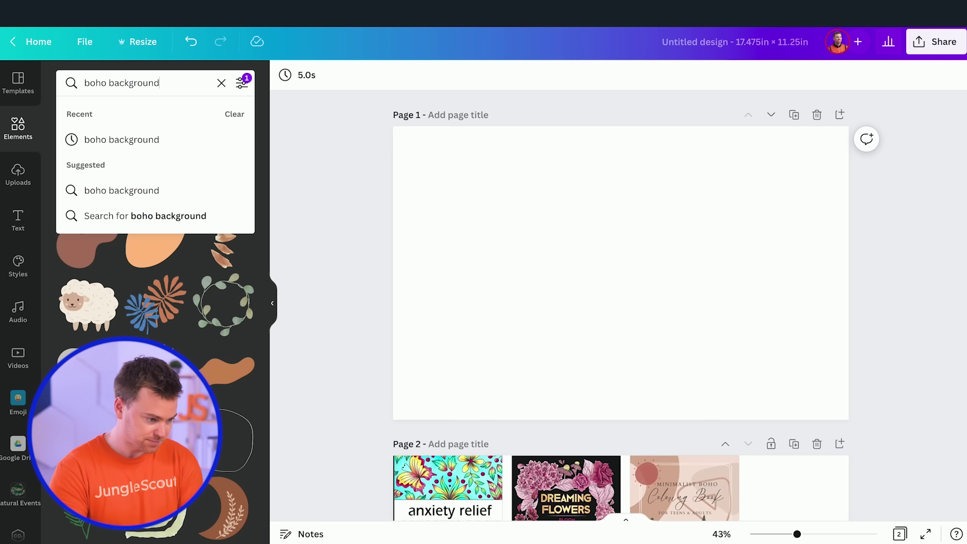
key("Return")
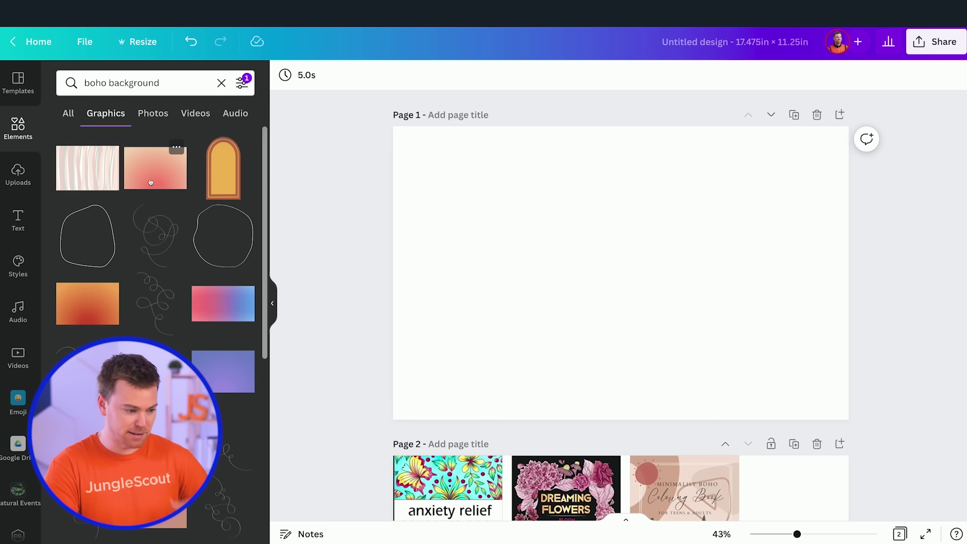
Step: Add the pastel striped boho background to page 1 and enlarge it to cover the whole page
left_click(79, 167)
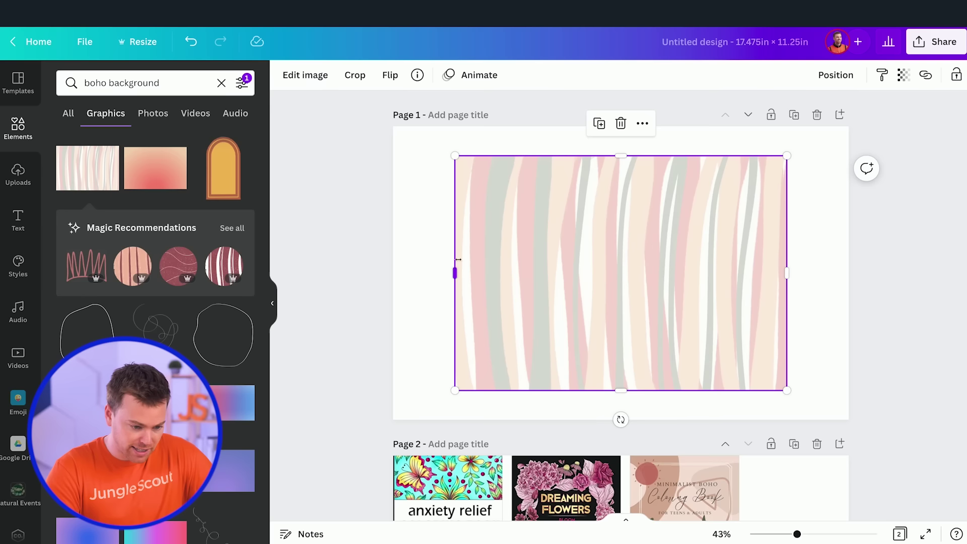
left_click_drag(576, 259, 514, 229)
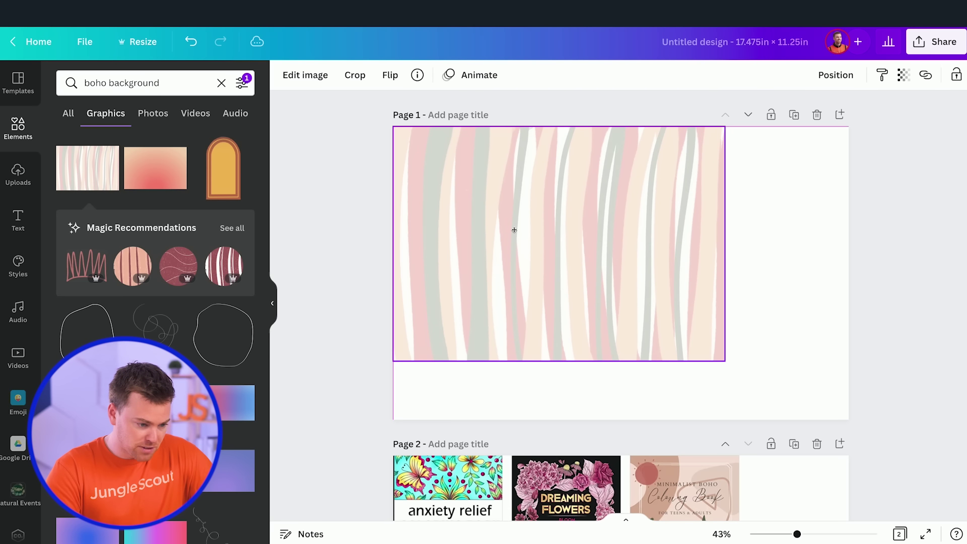
left_click_drag(724, 361, 869, 424)
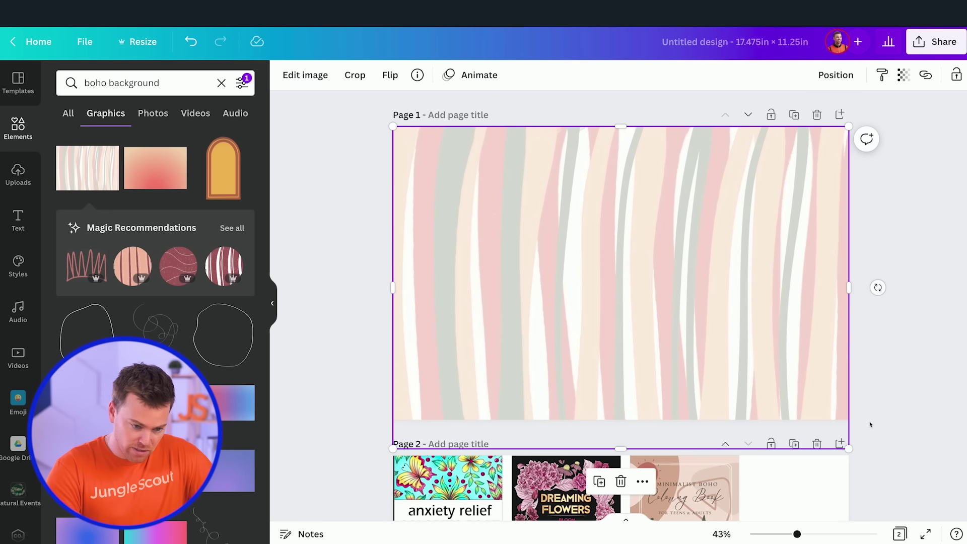
left_click(871, 425)
scroll(870, 425, "down", 3)
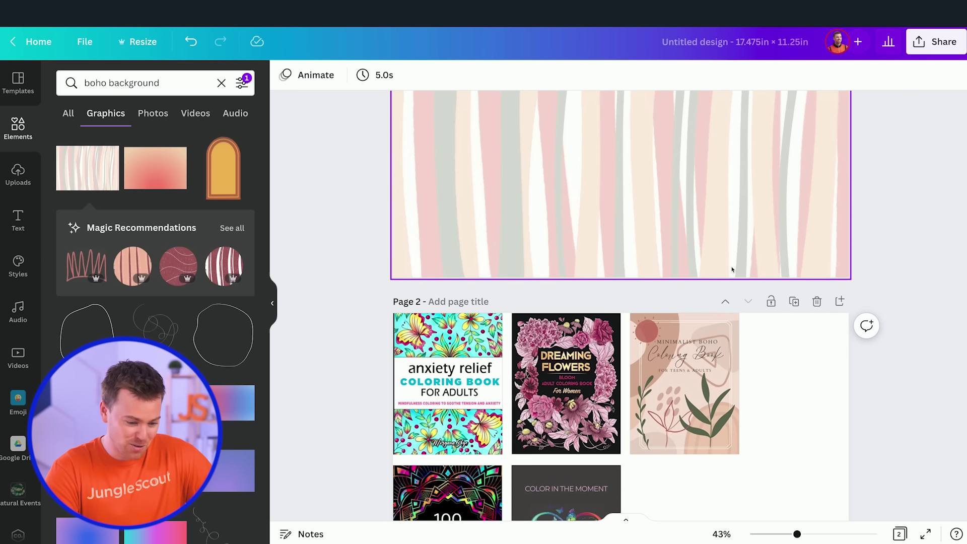
scroll(733, 269, "up", 3)
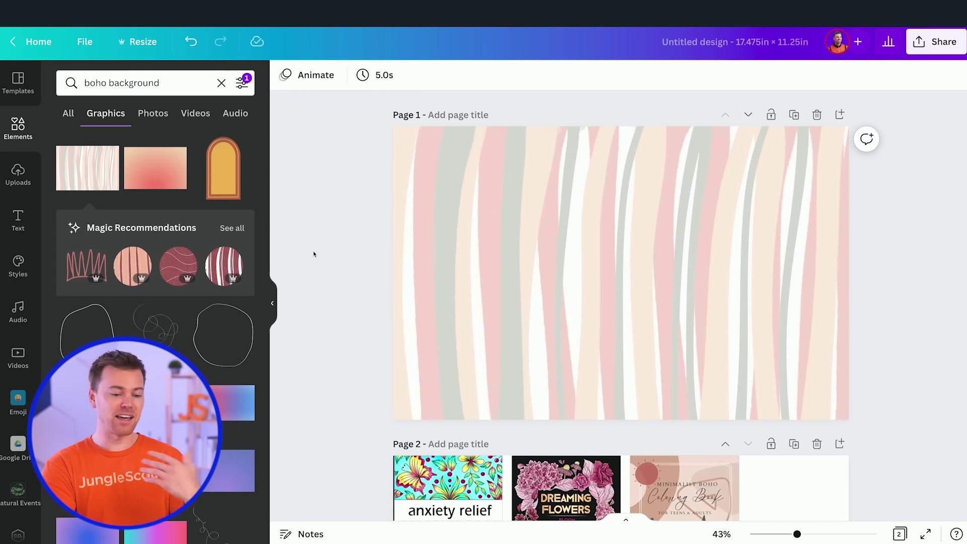
Step: Upload the KDP paperback cover template, place it on page 1, and scale it to fill the page
left_click(17, 173)
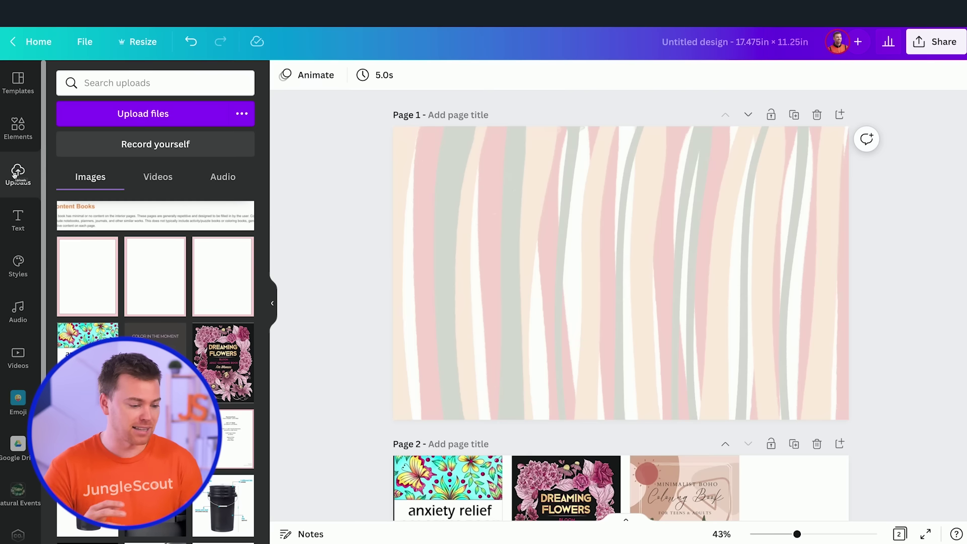
left_click(190, 116)
left_click(458, 252)
double_click(458, 253)
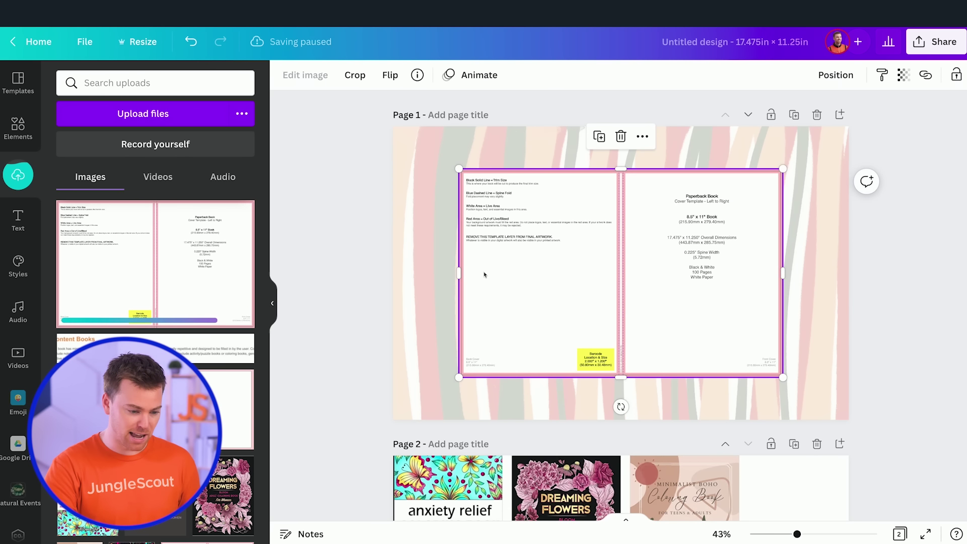
left_click_drag(552, 265, 488, 225)
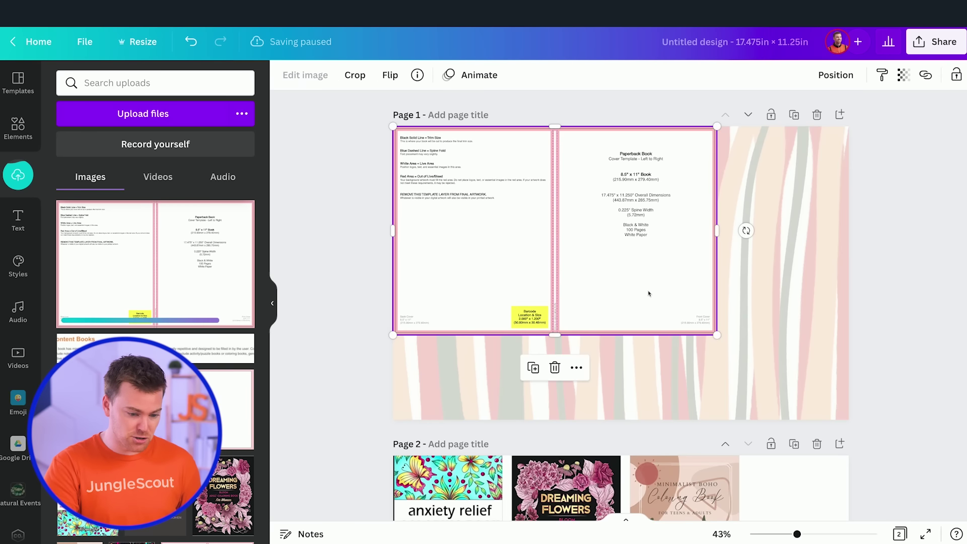
left_click_drag(717, 335, 848, 419)
left_click(913, 361)
left_click(816, 327)
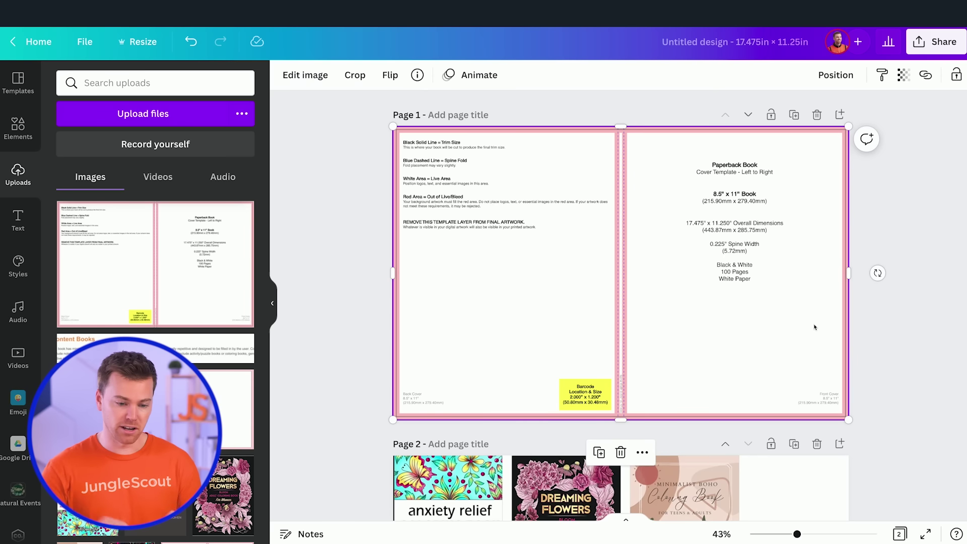
left_click(904, 75)
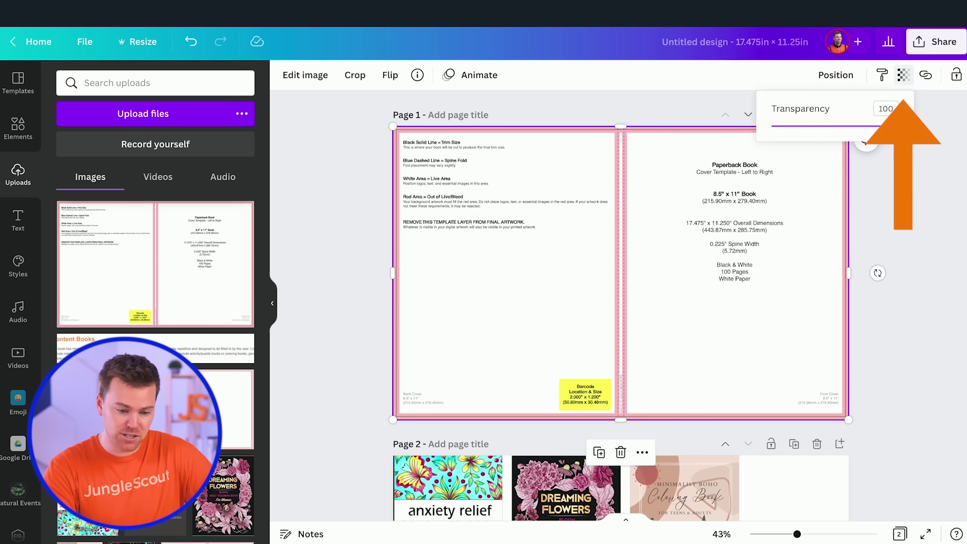
left_click_drag(898, 125, 824, 128)
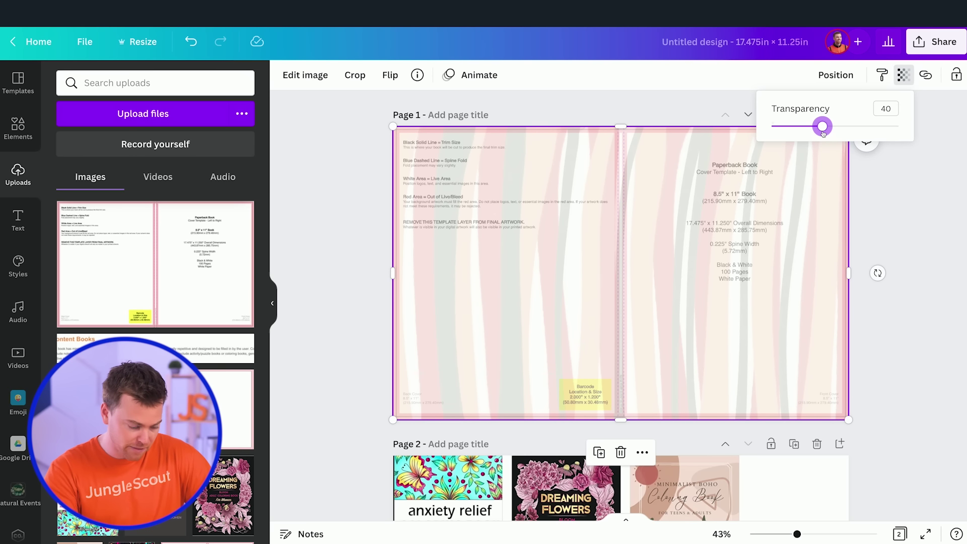
left_click_drag(819, 126, 908, 133)
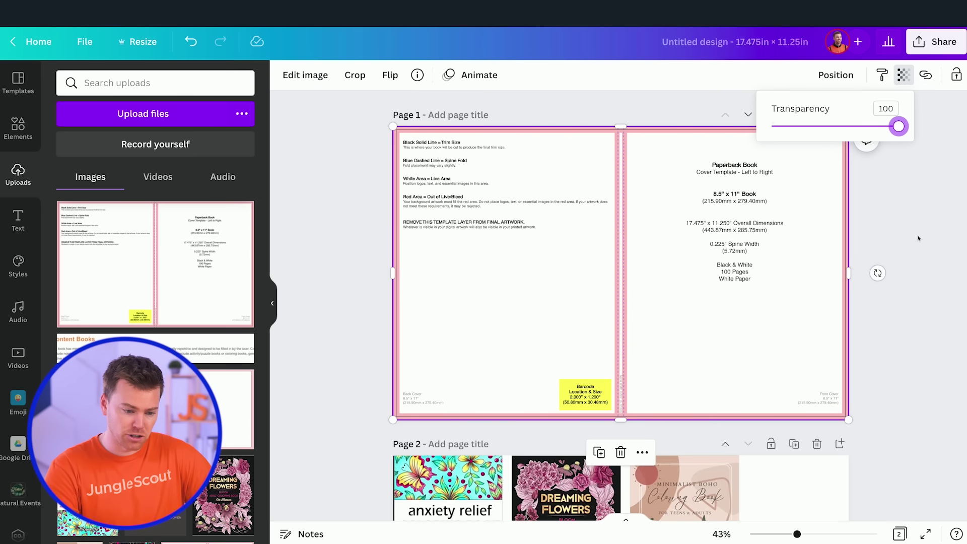
left_click(920, 238)
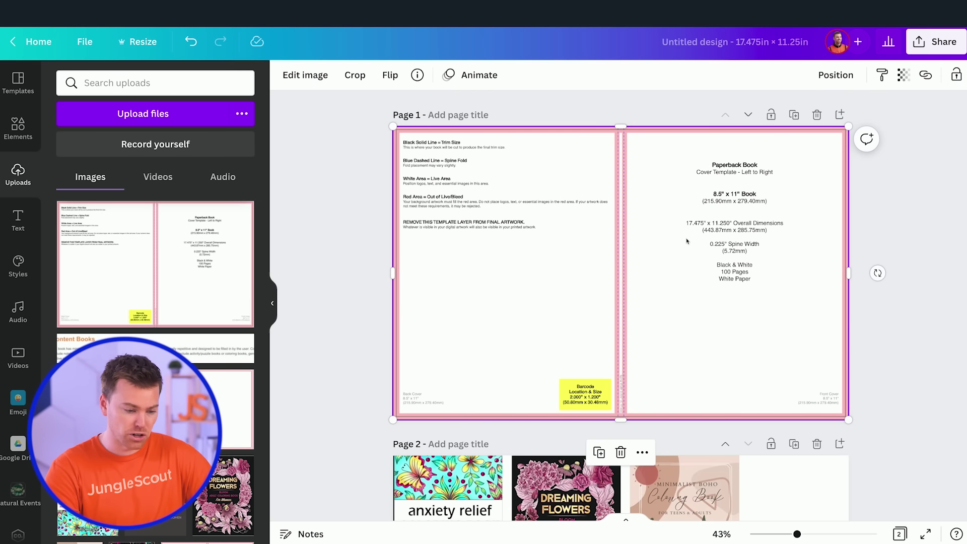
Step: Hide the uploads list and set the cover template's transparency to 40
scroll(687, 241, "up", 4)
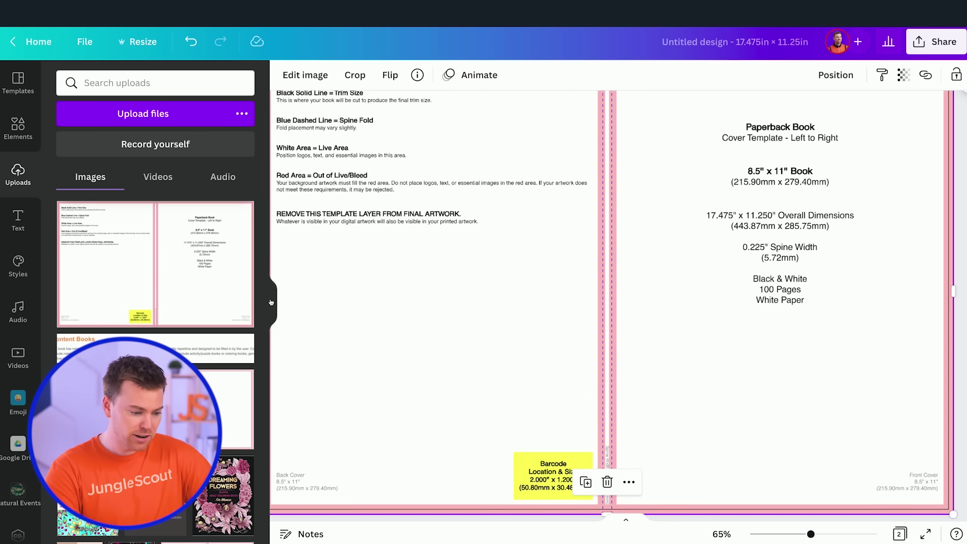
left_click(271, 302)
scroll(378, 267, "up", 2)
scroll(376, 268, "down", 1)
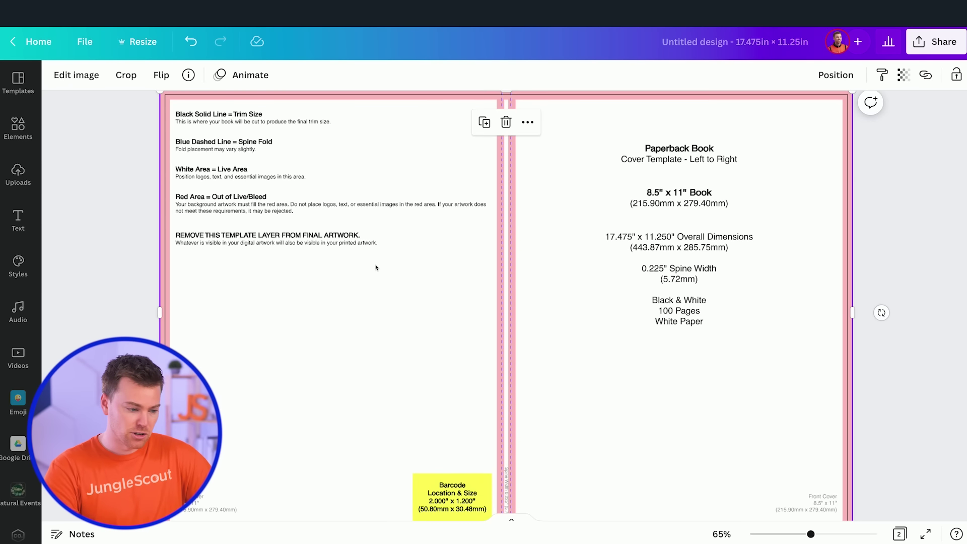
scroll(376, 268, "down", 2)
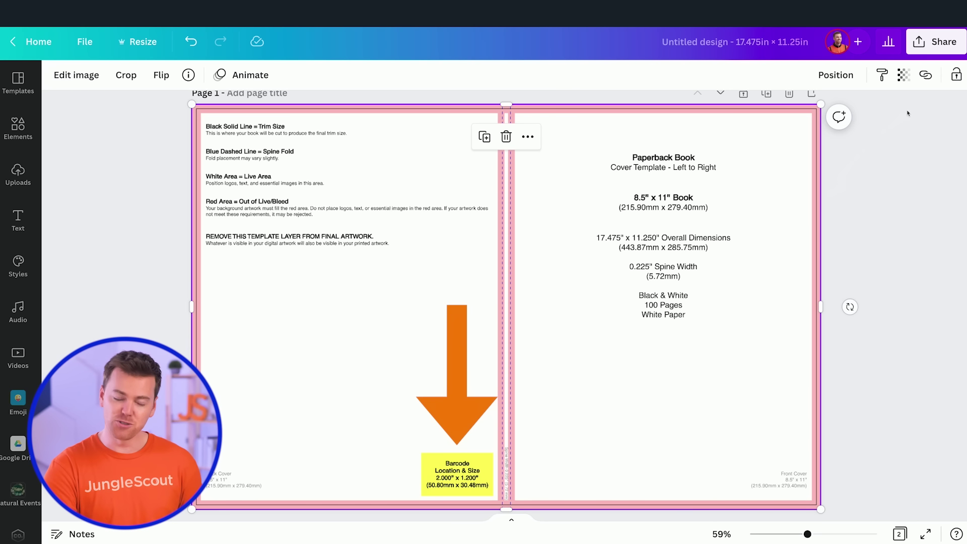
left_click(904, 75)
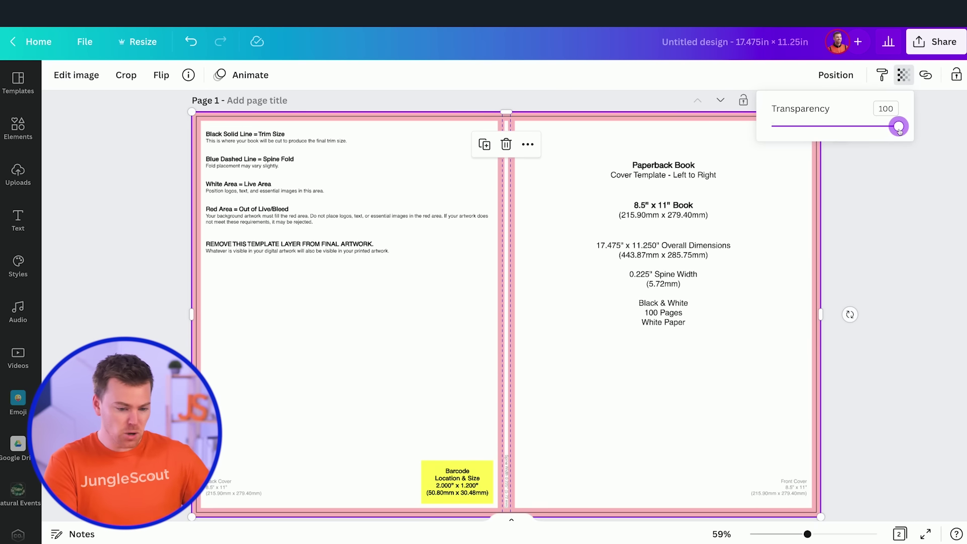
left_click_drag(901, 132, 824, 141)
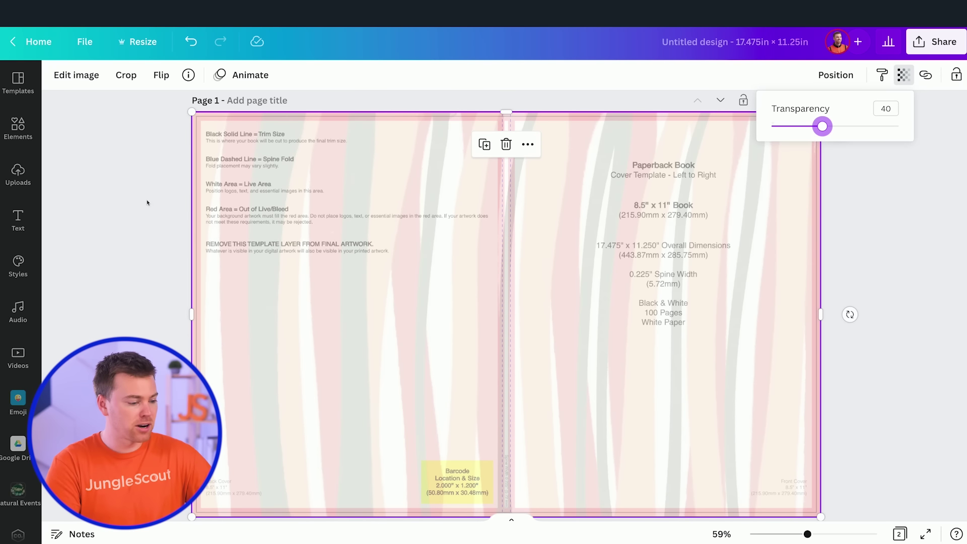
Step: Return to the element graphics and change the search to "boho"
left_click(24, 135)
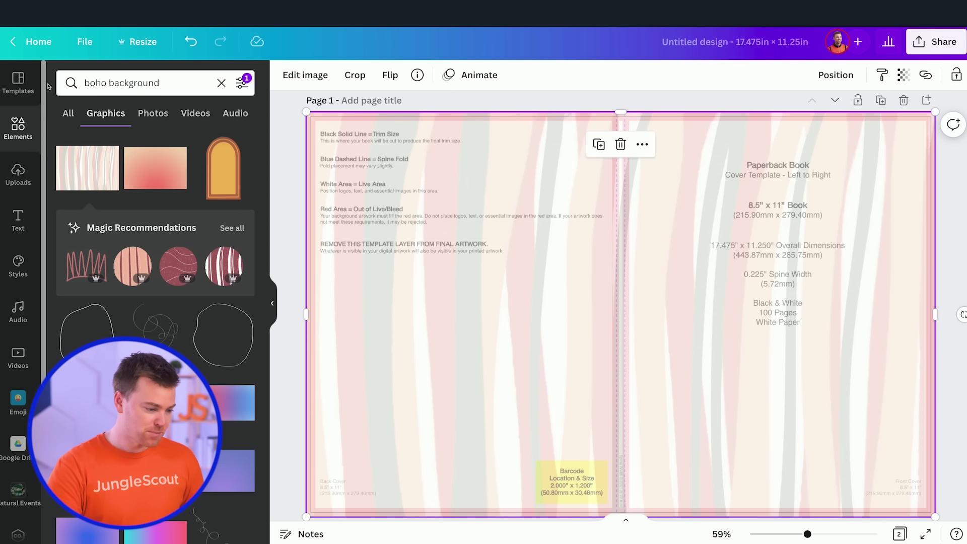
left_click(125, 84)
double_click(125, 85)
key("BackSpace")
key("Return")
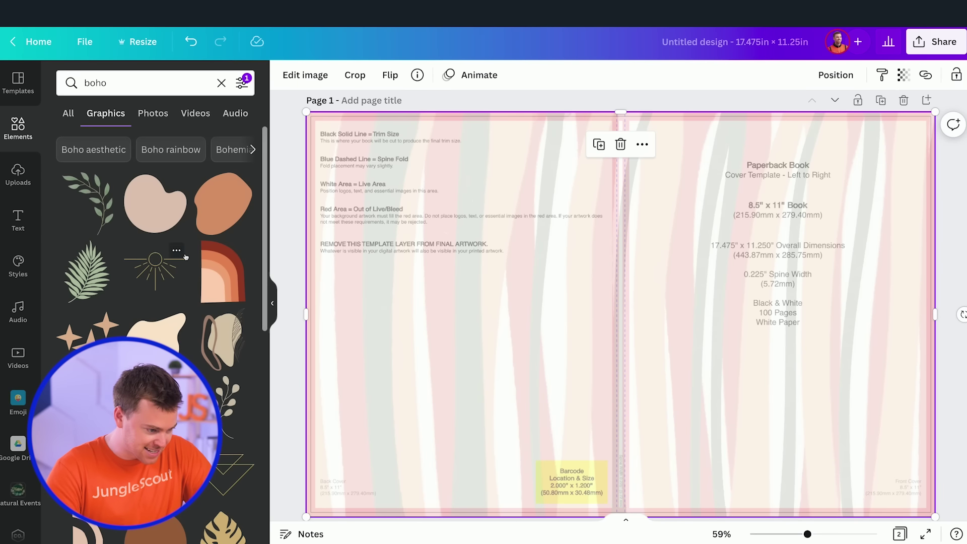
Step: Add the beige blob graphic, shrink it, and place it beside the spine on the front cover
scroll(185, 257, "down", 2)
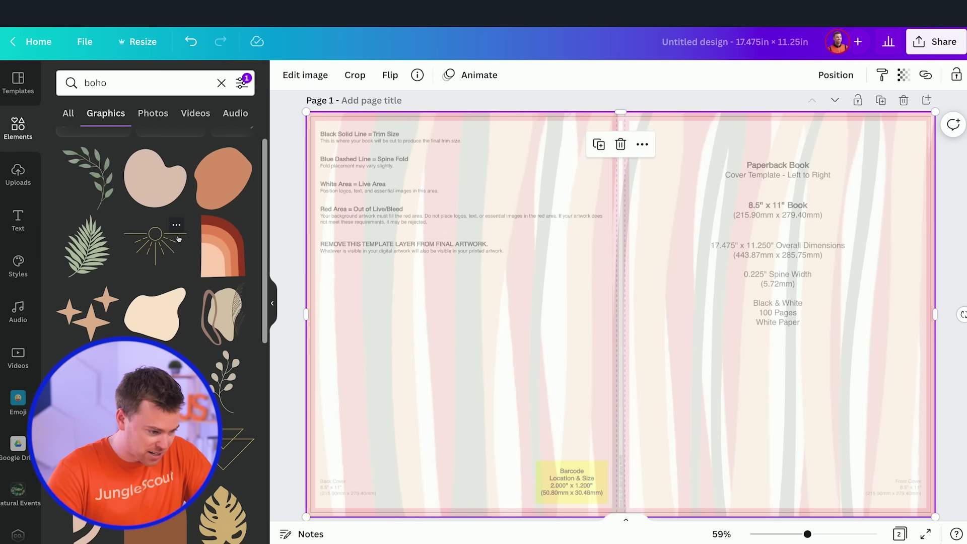
left_click(153, 193)
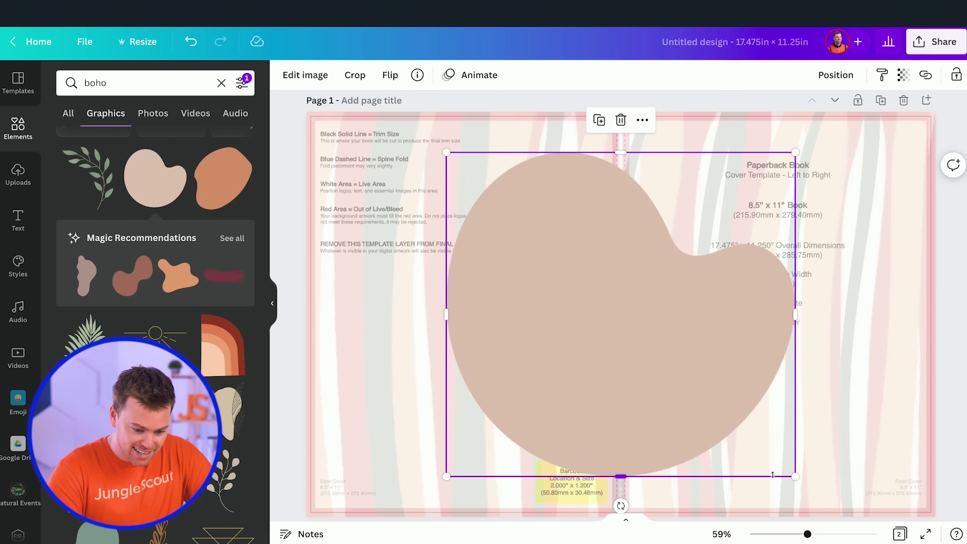
left_click_drag(796, 477, 579, 274)
left_click_drag(518, 214, 712, 362)
left_click_drag(774, 425, 739, 391)
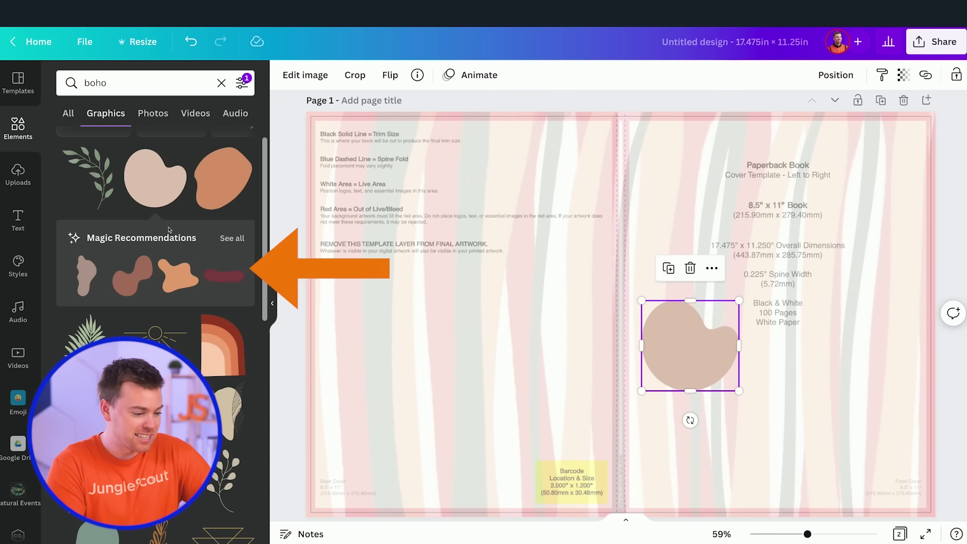
Step: Add the green blob from the full magic recommendations, shrink it, and place it near the front cover's outer edge
left_click(233, 238)
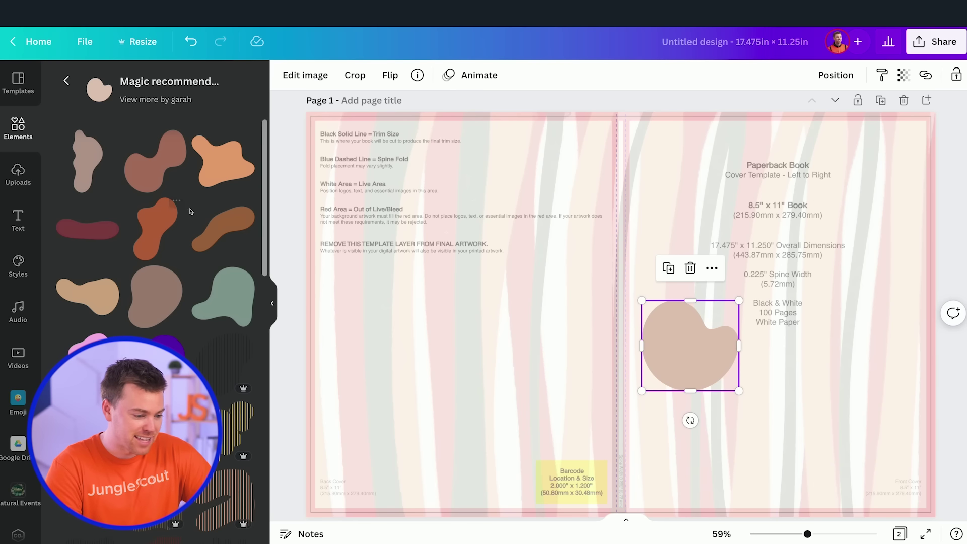
left_click(227, 294)
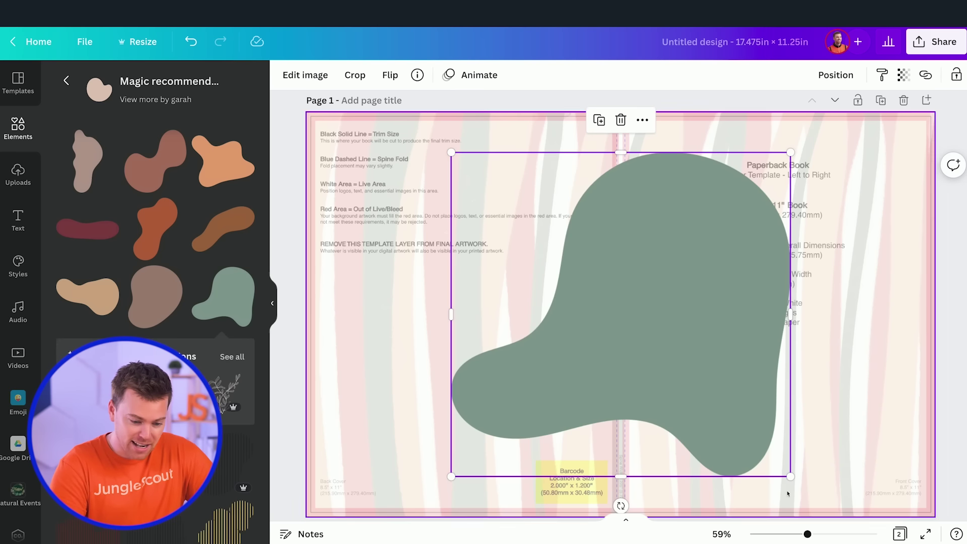
left_click_drag(790, 477, 620, 313)
left_click_drag(563, 252, 858, 384)
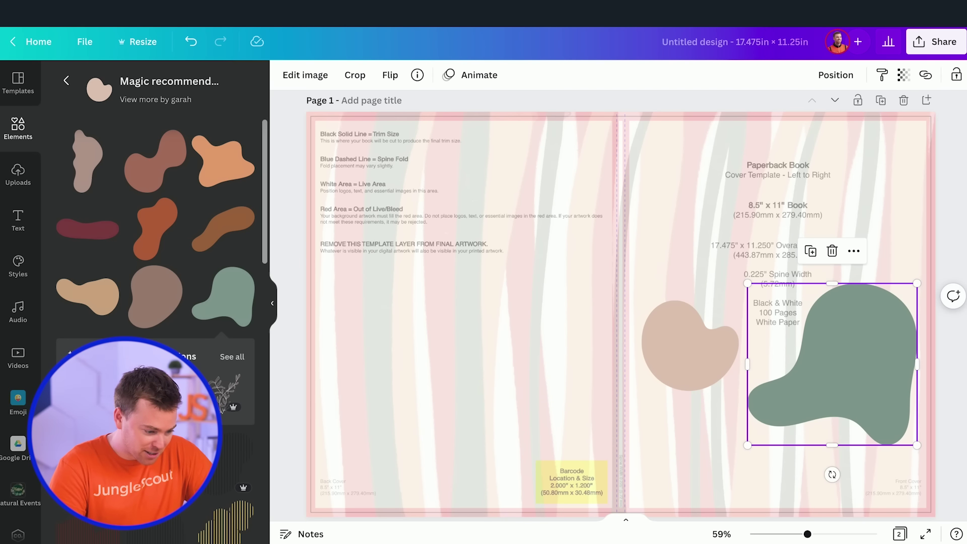
Step: Add the pink blob, shrink and rotate it, and place it below the beige blob on the front cover
left_click(101, 388)
left_click_drag(504, 152, 644, 342)
left_click_drag(691, 504, 771, 460)
left_click_drag(692, 426, 717, 470)
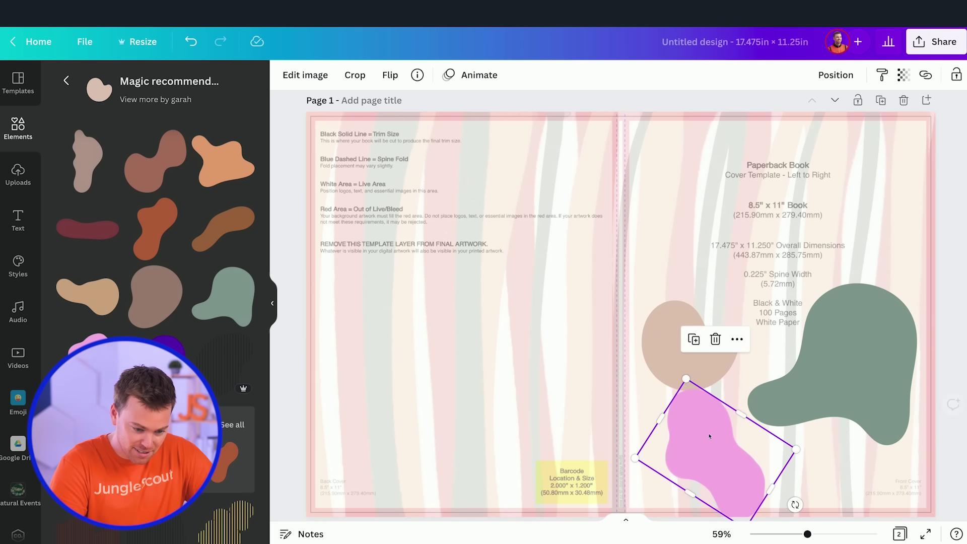
Step: Move the beige blob higher on the front cover and shift the pink blob up toward the spine
left_click(672, 337)
left_click_drag(672, 337, 672, 297)
left_click(709, 426)
left_click_drag(709, 426, 696, 405)
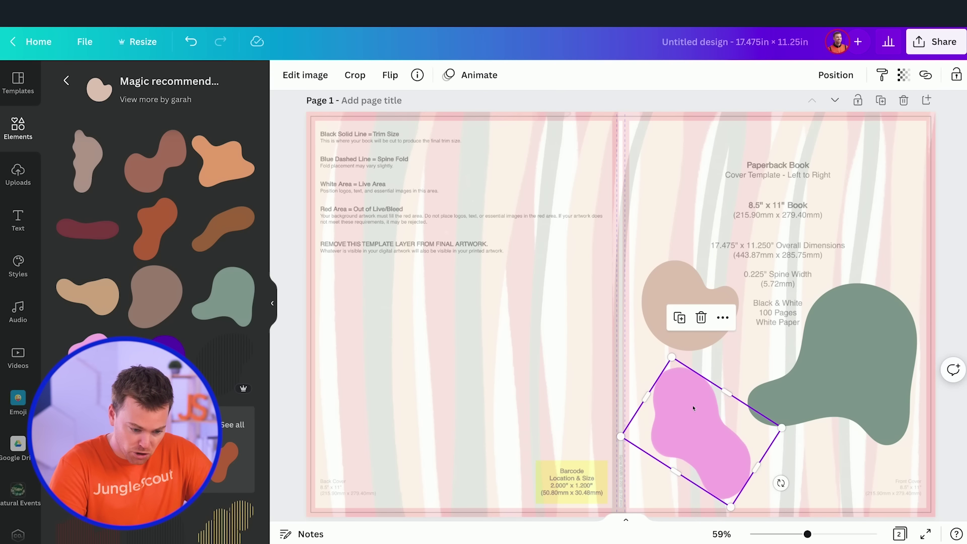
left_click(592, 249)
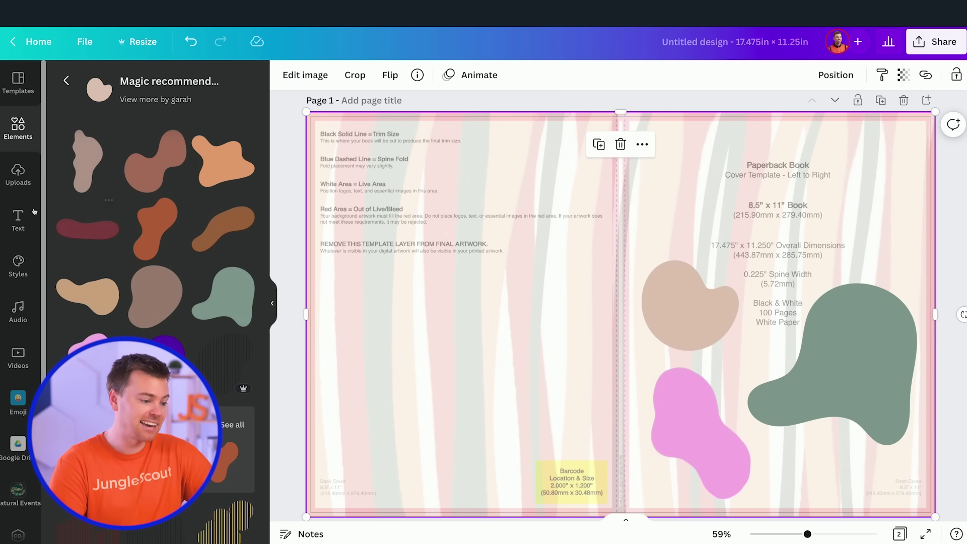
Step: Add a heading, move it to the upper front cover, and reduce its font size to 63.6
left_click(20, 217)
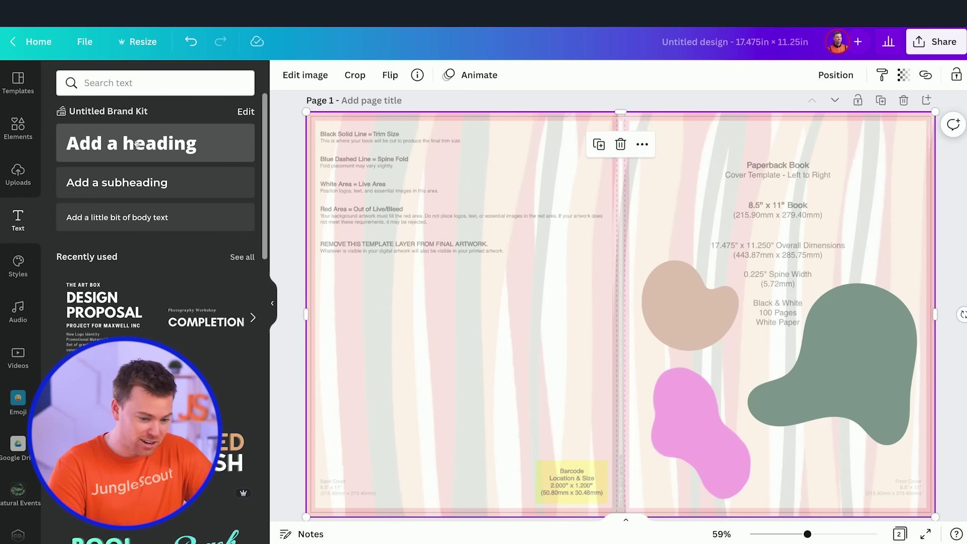
left_click(131, 144)
left_click_drag(509, 344, 683, 227)
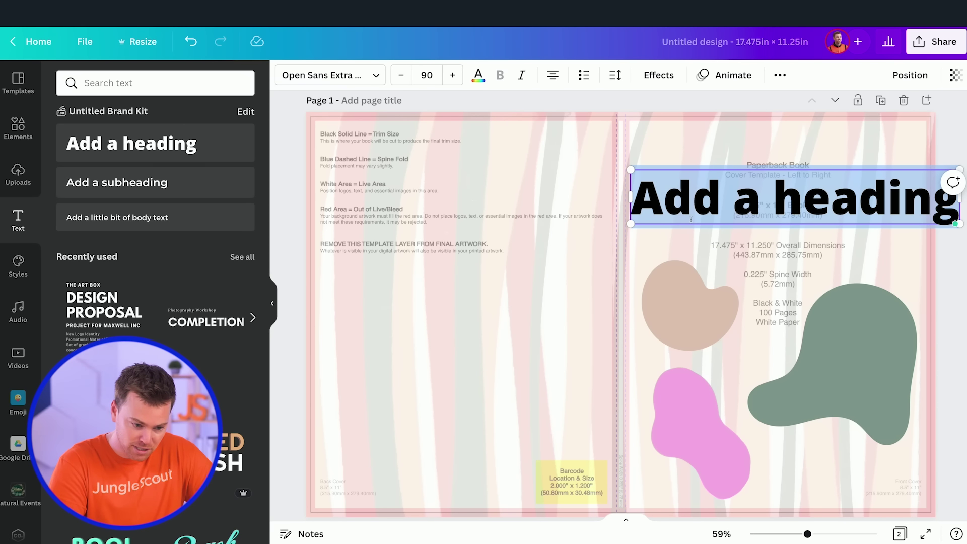
left_click_drag(630, 223, 728, 208)
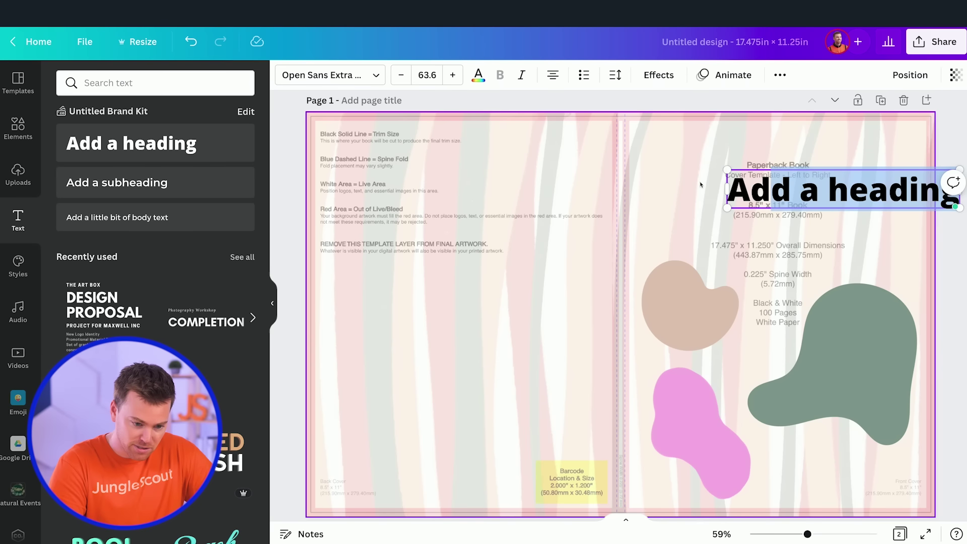
Step: Retitle the heading "Boho Coloring Book" and widen its text box to fit two lines across the upper front cover
type("Bogho")
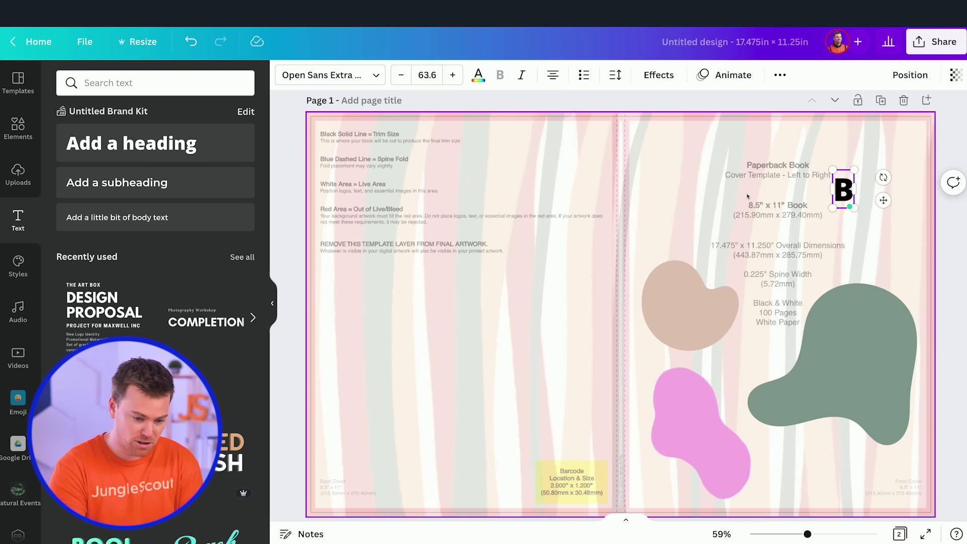
key("BackSpace")
key("BackSpace")
key("BackSpace")
type("ho")
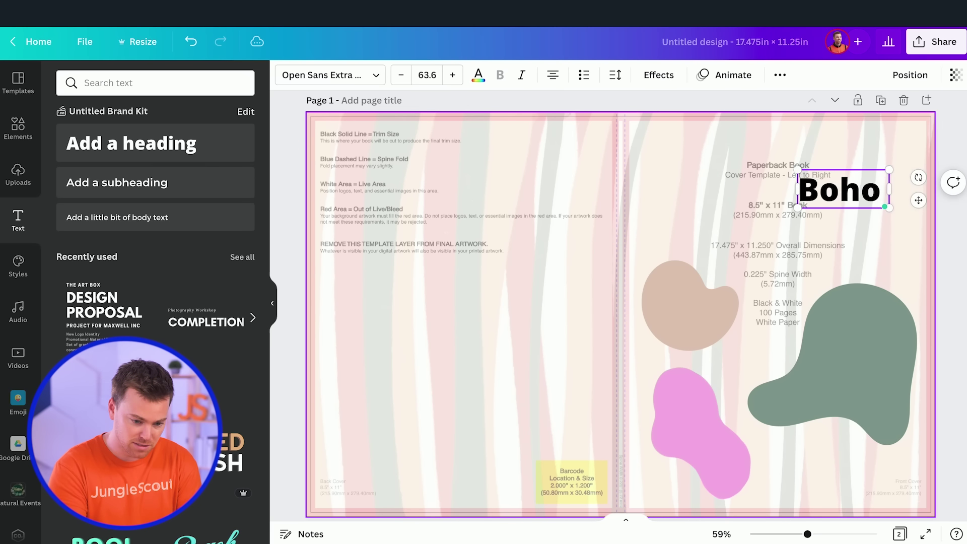
type(" COlori")
key("BackSpace")
key("BackSpace")
key("BackSpace")
key("BackSpace")
key("BackSpace")
type("ol")
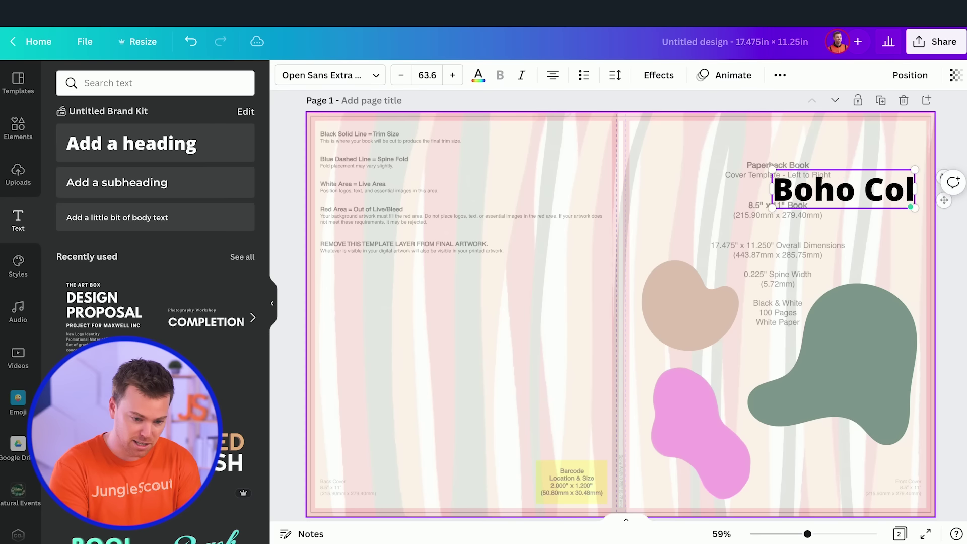
type("oring Bookjs")
key("BackSpace")
key("BackSpace")
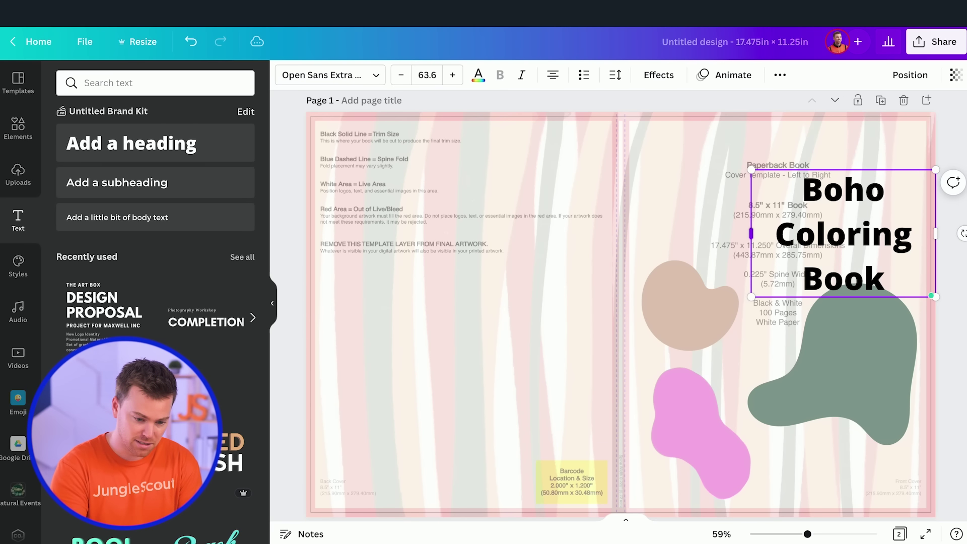
left_click_drag(751, 233, 691, 234)
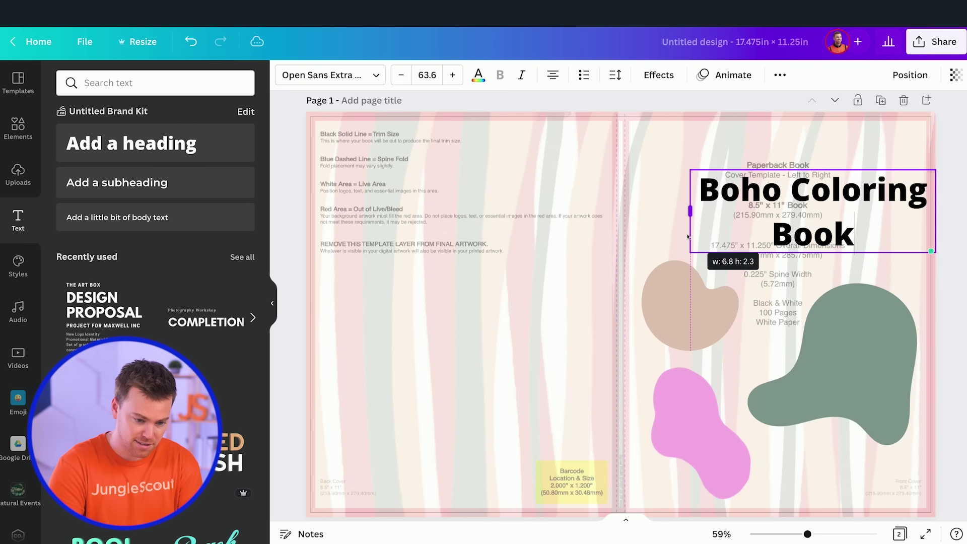
left_click_drag(769, 168, 739, 147)
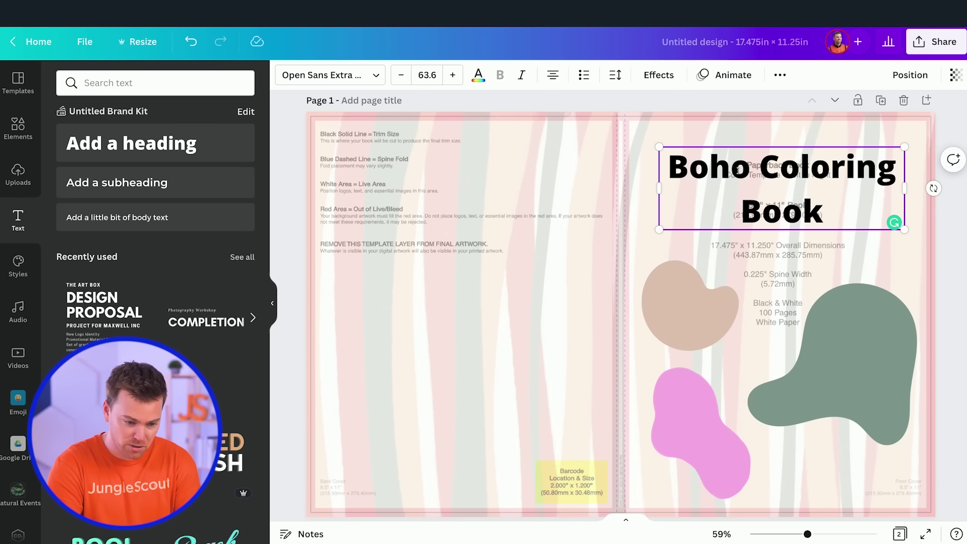
Step: Apply the Background text effect to the title and set the effect's color to white
left_click(658, 75)
left_click(218, 323)
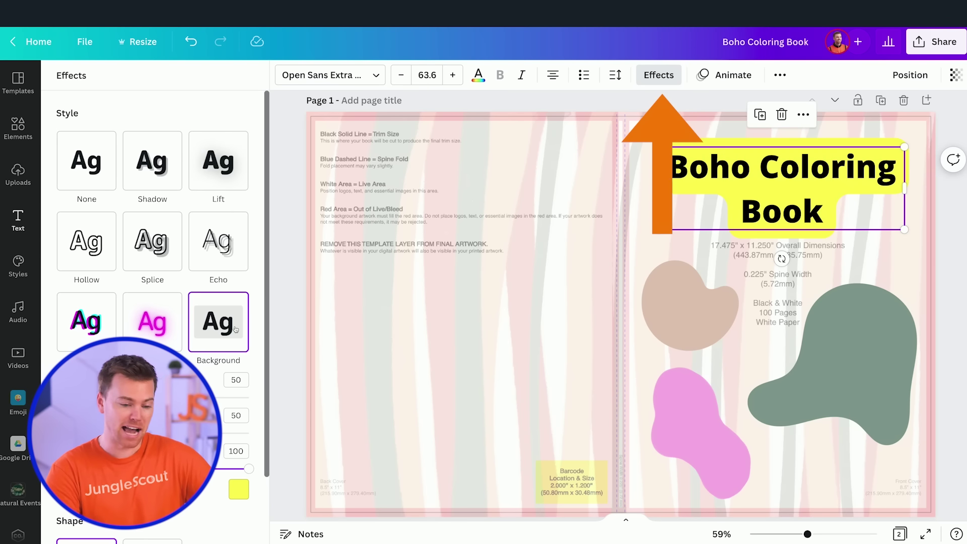
left_click(239, 489)
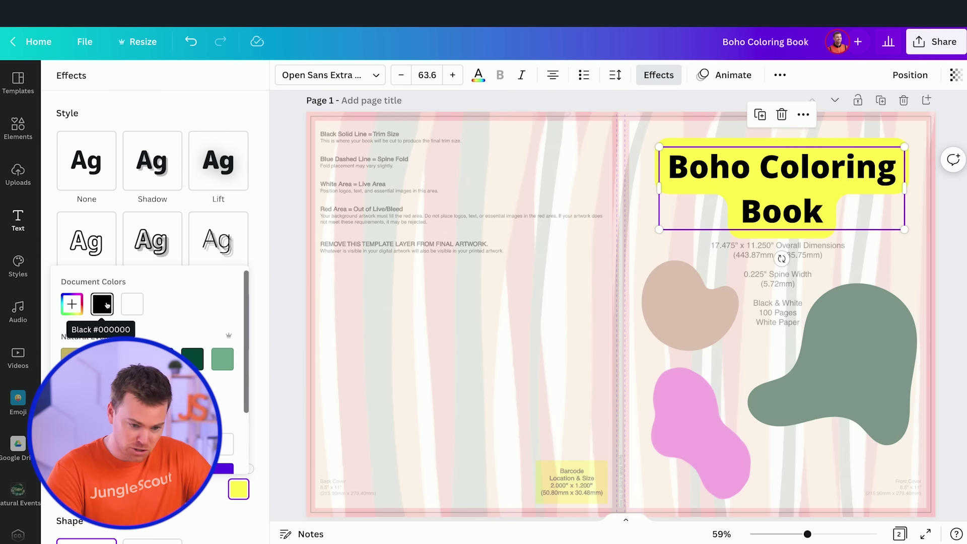
left_click(140, 309)
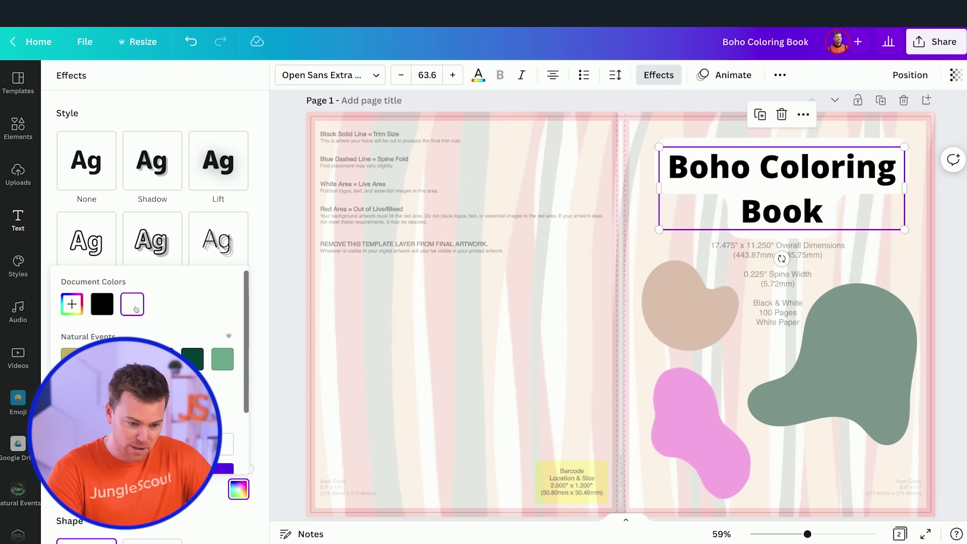
Step: Widen the title box slightly, recentered on the front cover, and insert "Adult" before "Coloring"
left_click_drag(659, 188, 648, 188)
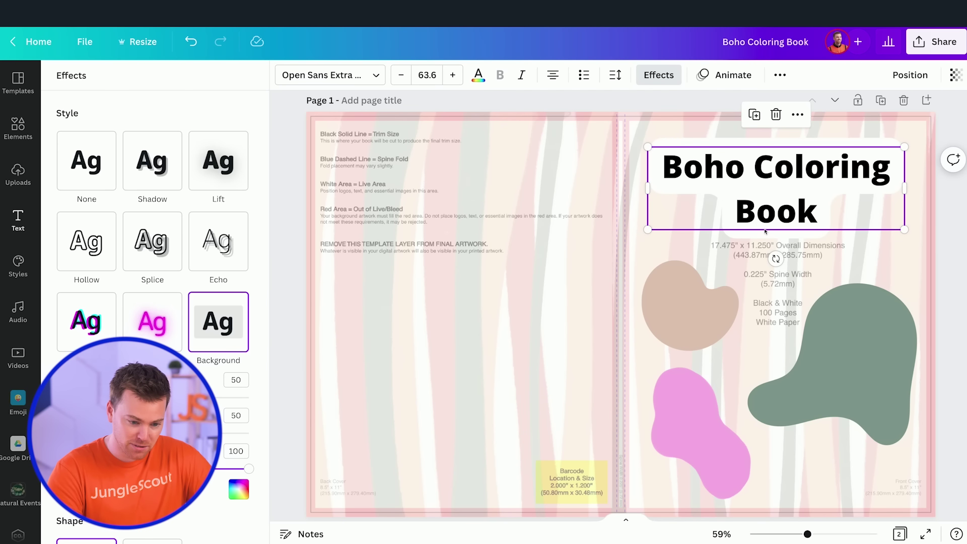
mouse_move(766, 230)
left_mouse_down()
mouse_move(782, 228)
mouse_move(772, 228)
left_mouse_up()
left_click(762, 167)
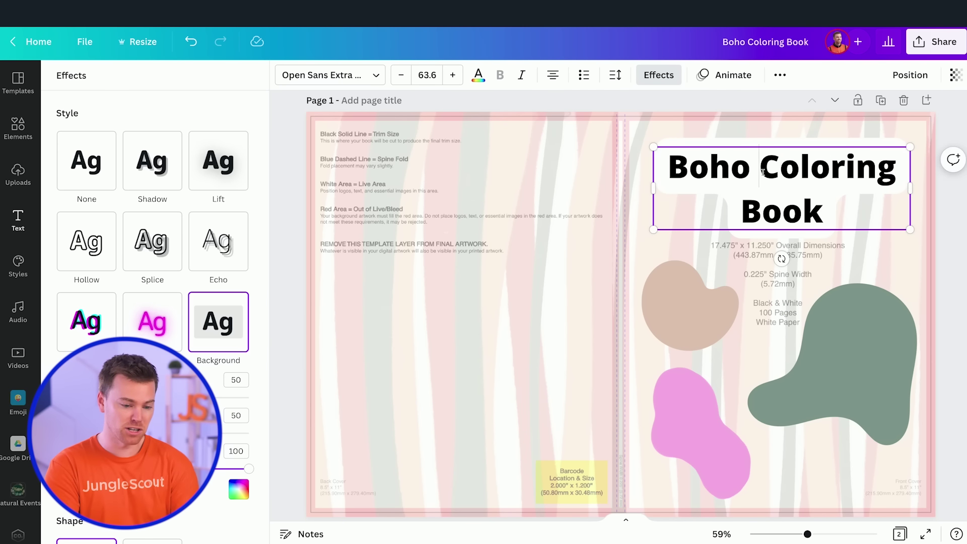
type("Adult")
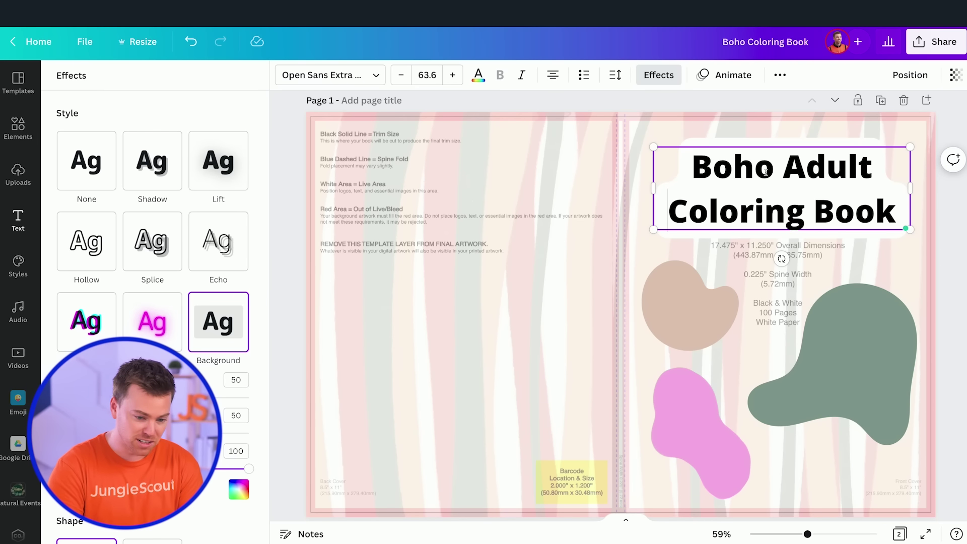
Step: Preview the cover without the KDP template by setting the template's transparency to 0, and restore it to 40
left_click(776, 137)
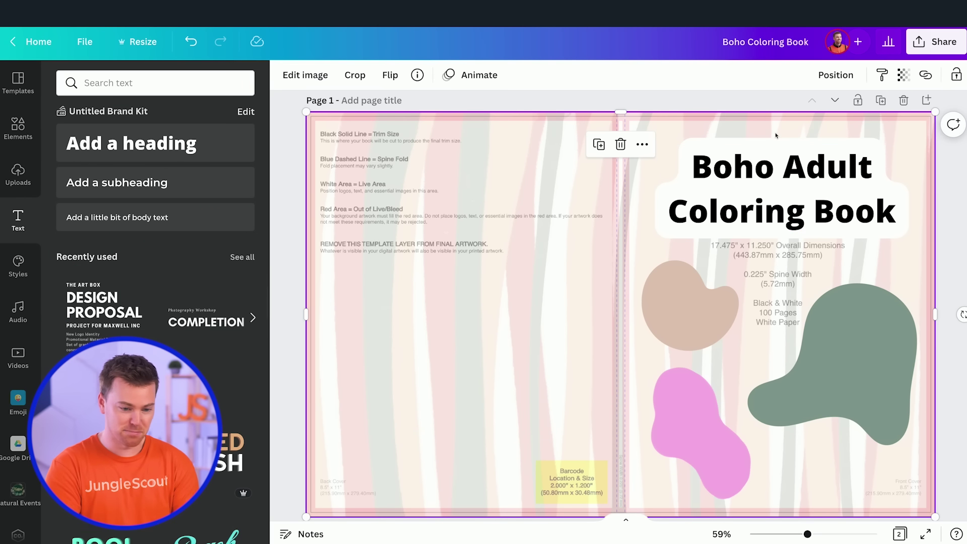
left_click(904, 80)
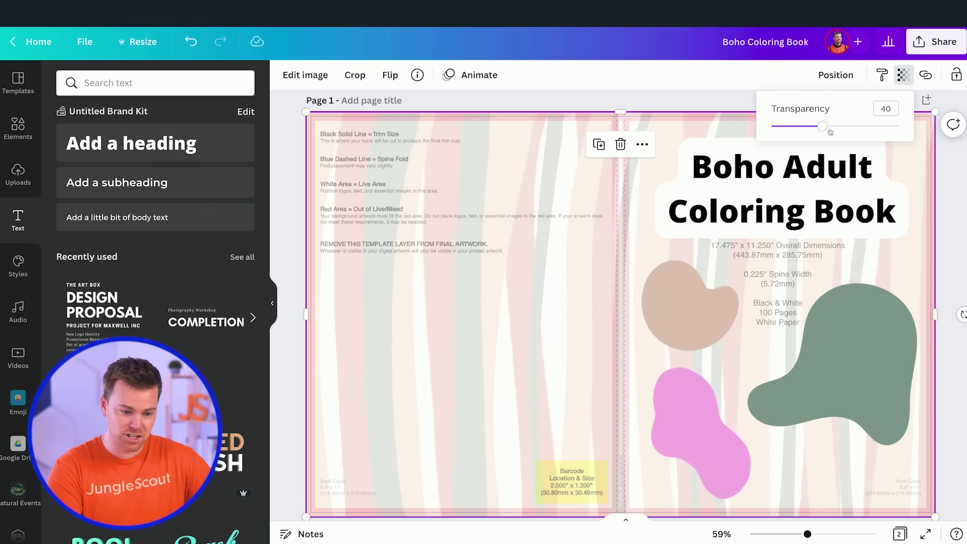
left_click_drag(824, 127, 770, 126)
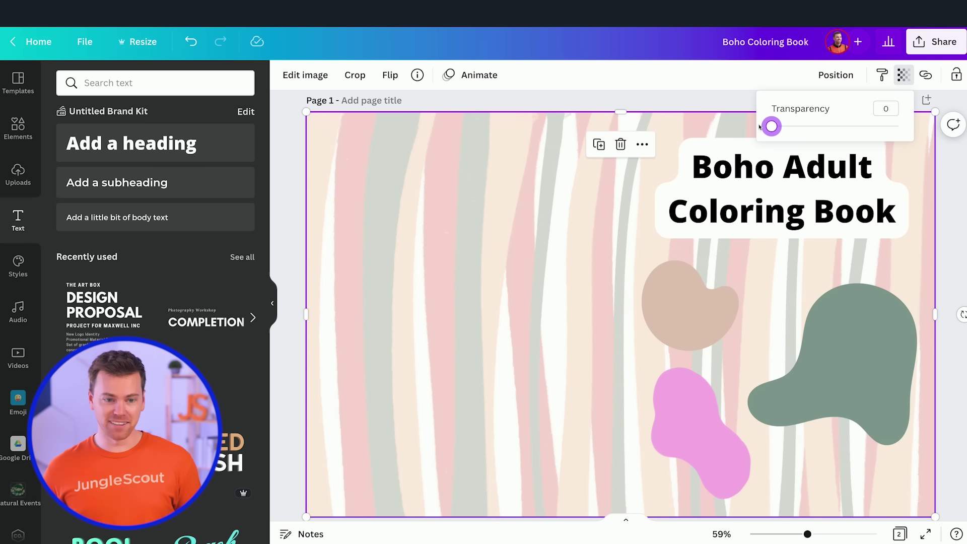
left_click_drag(770, 127, 825, 132)
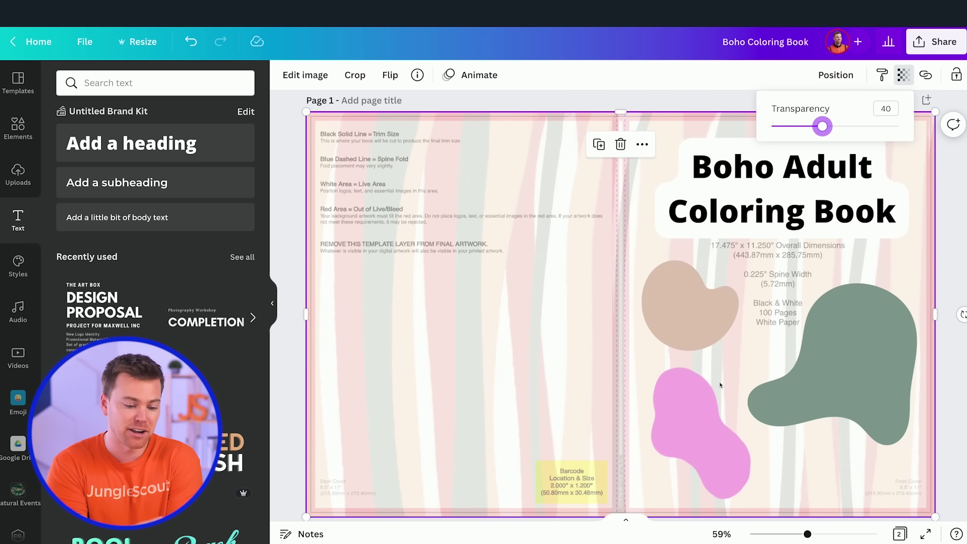
Step: Hide the KDP template overlay on page 1 by setting its transparency to 0
left_click(772, 274)
scroll(772, 274, "down", 2, "ctrl")
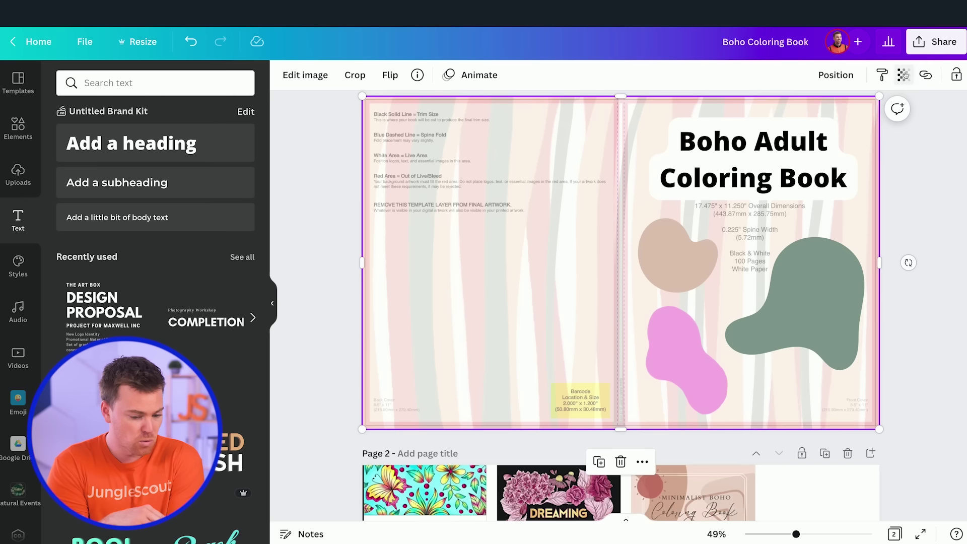
left_click(904, 74)
left_click_drag(829, 126, 778, 127)
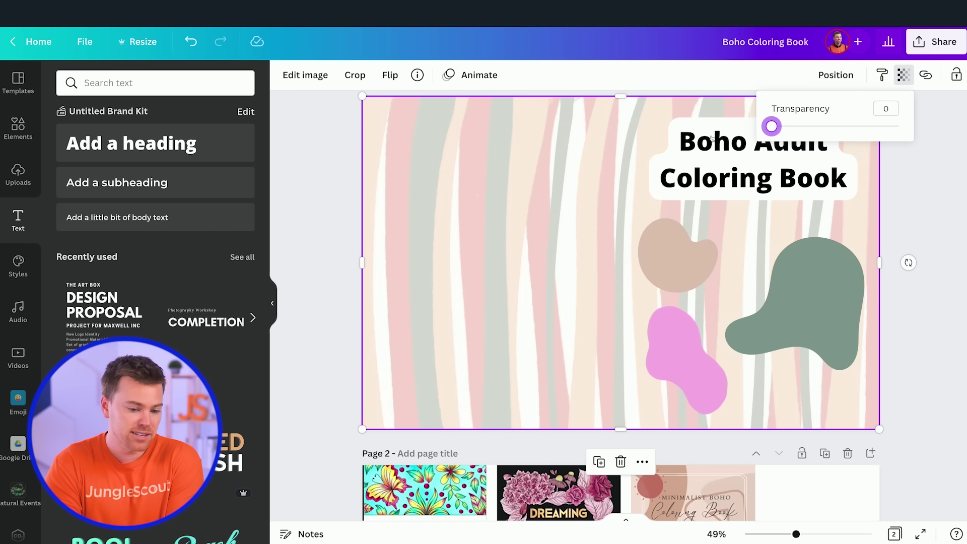
left_click(919, 205)
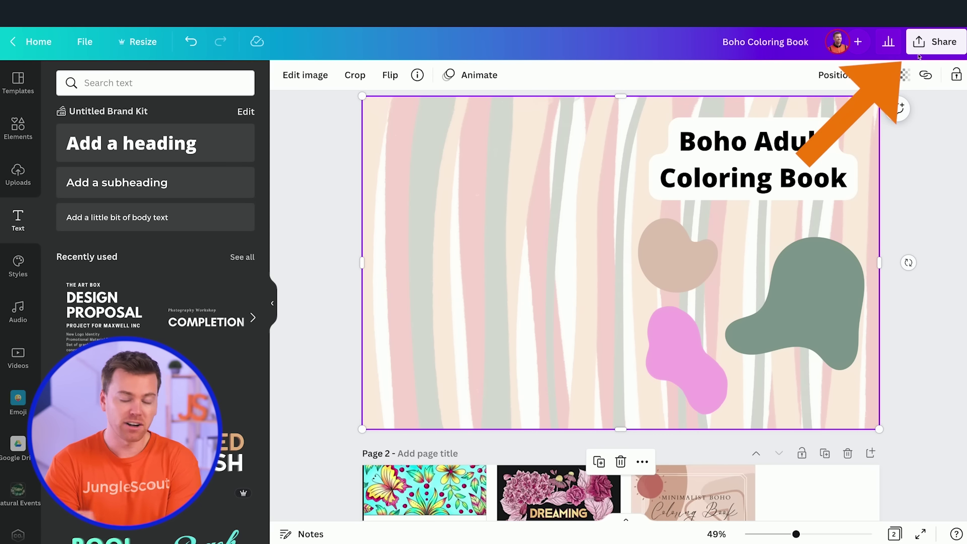
Step: Open the design's download options and choose PDF Print as the file type
left_click(937, 41)
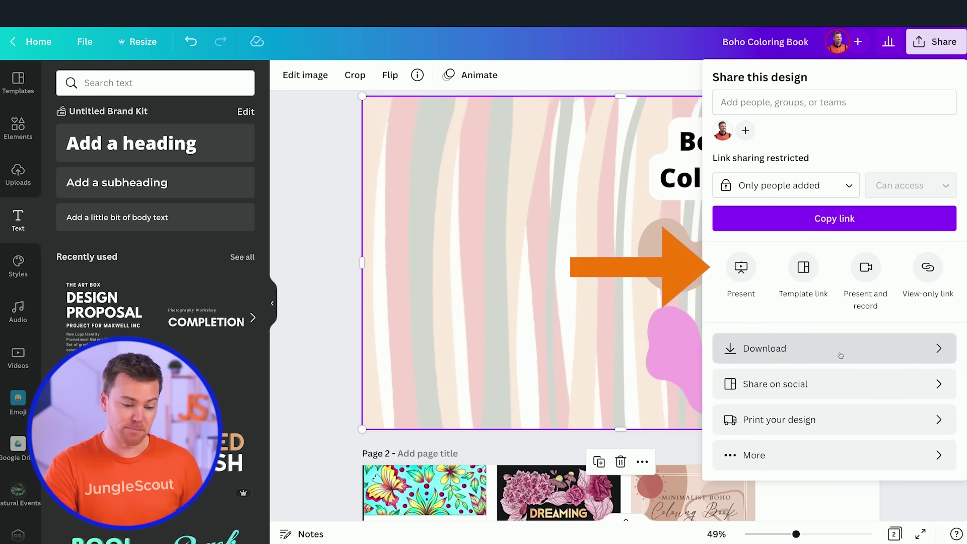
left_click(765, 348)
left_click(836, 133)
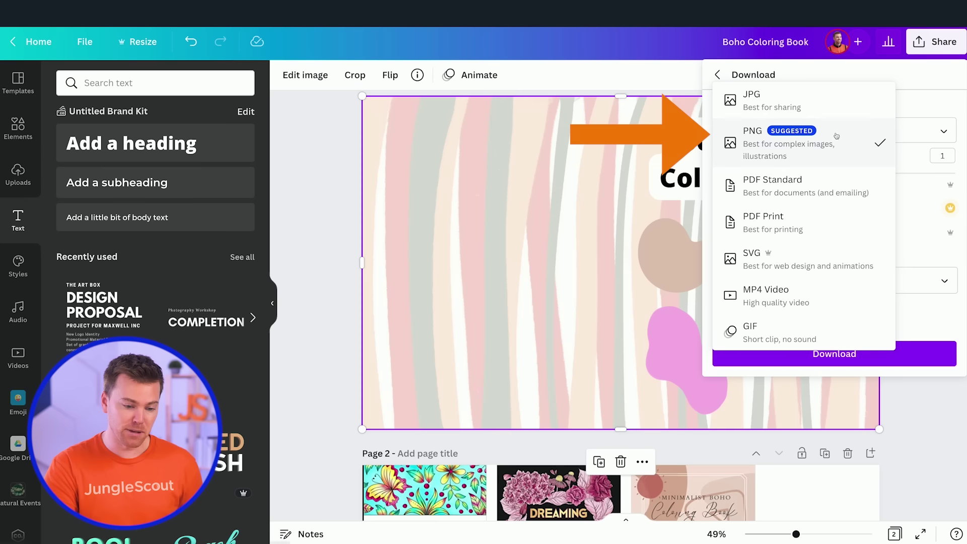
left_click(829, 220)
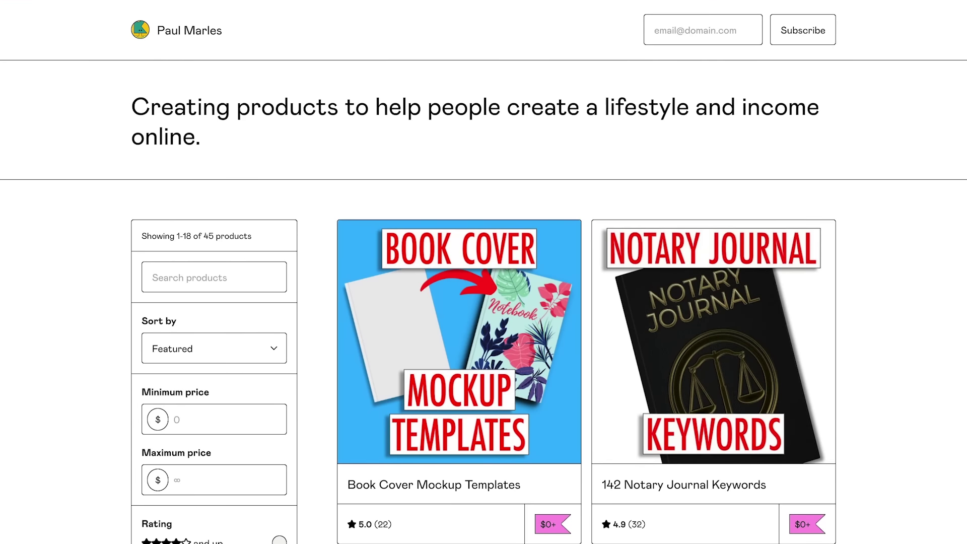
scroll(586, 303, "down", 15)
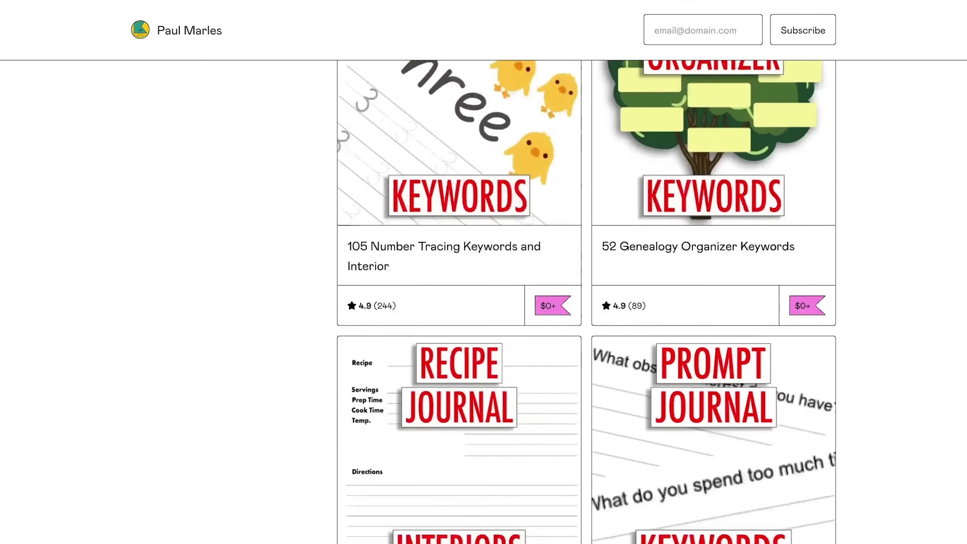
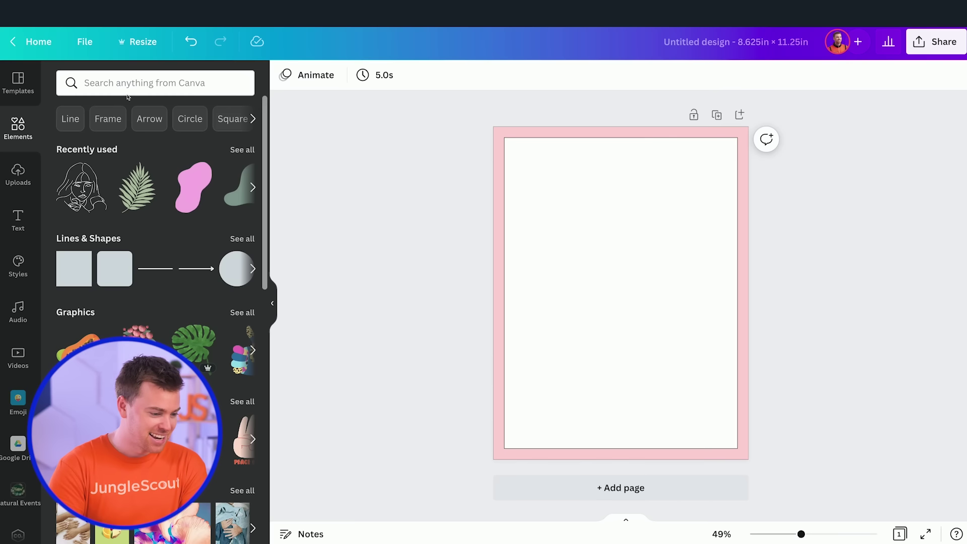
Step: Search the elements for "line art", limit the results to graphics, and filter them by the Free price option
type("line art")
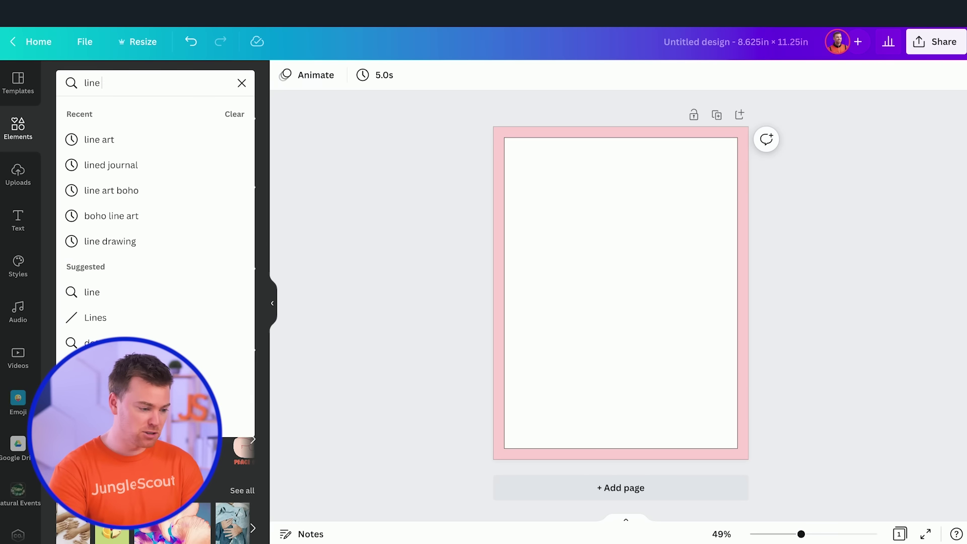
key("Return")
left_click(106, 114)
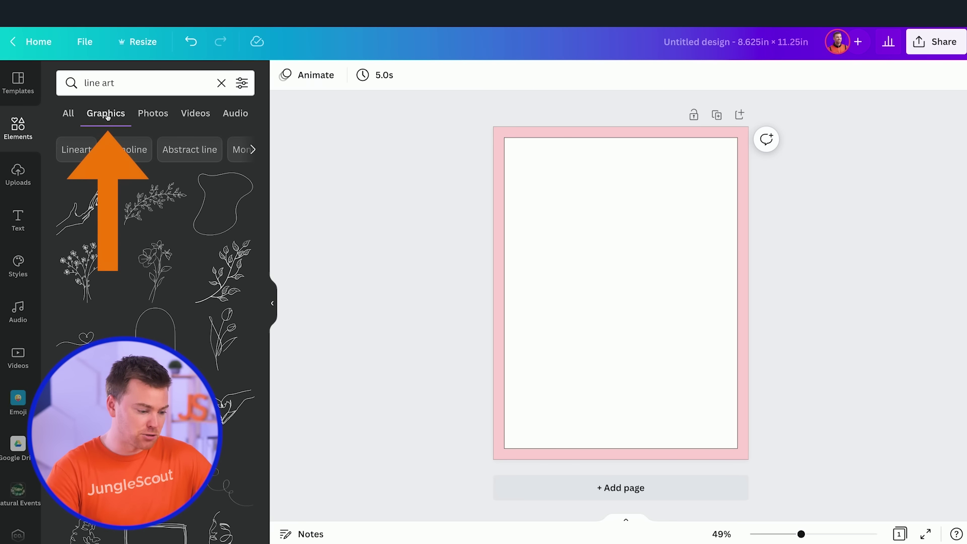
left_click(241, 82)
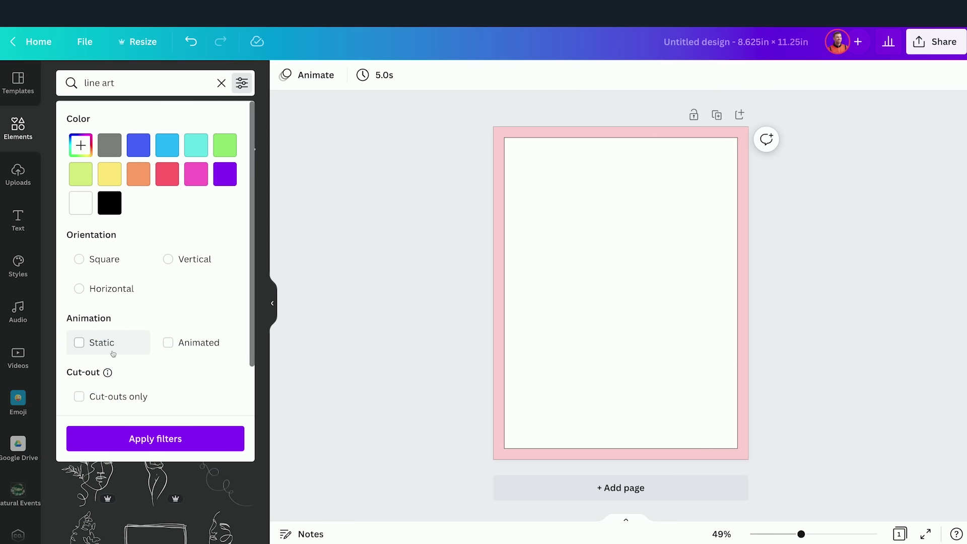
scroll(102, 372, "down", 2)
left_click(78, 393)
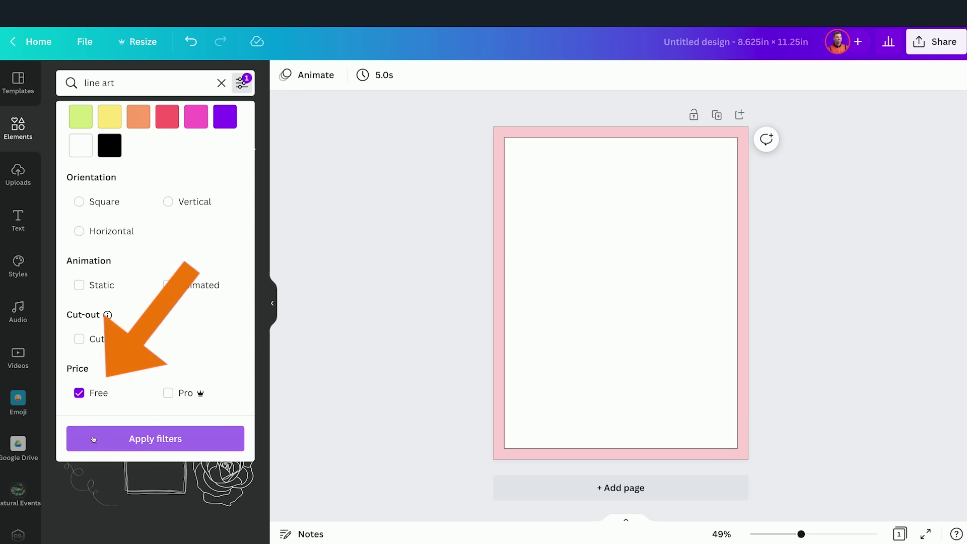
left_click(229, 439)
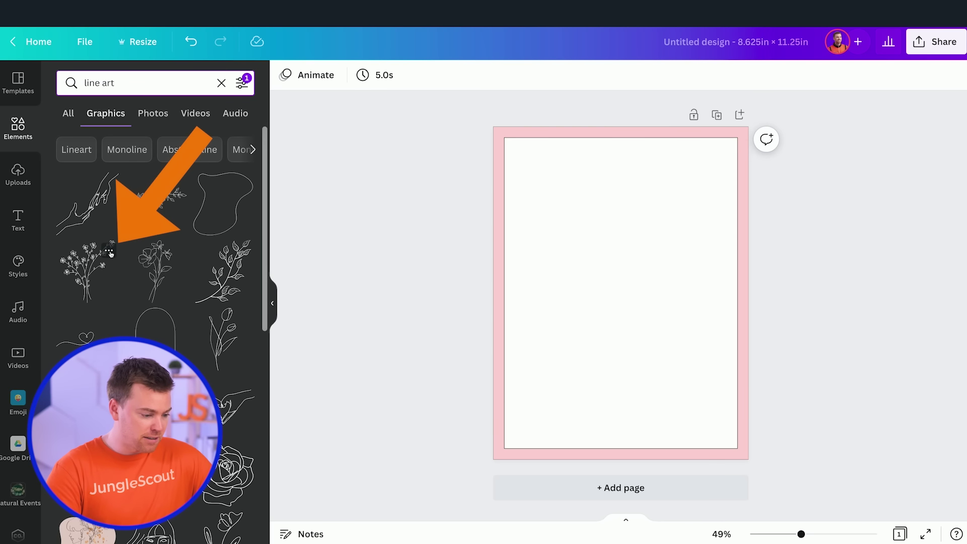
Step: Check the price and keyword details of the flower bouquet line art graphic
left_click(109, 252)
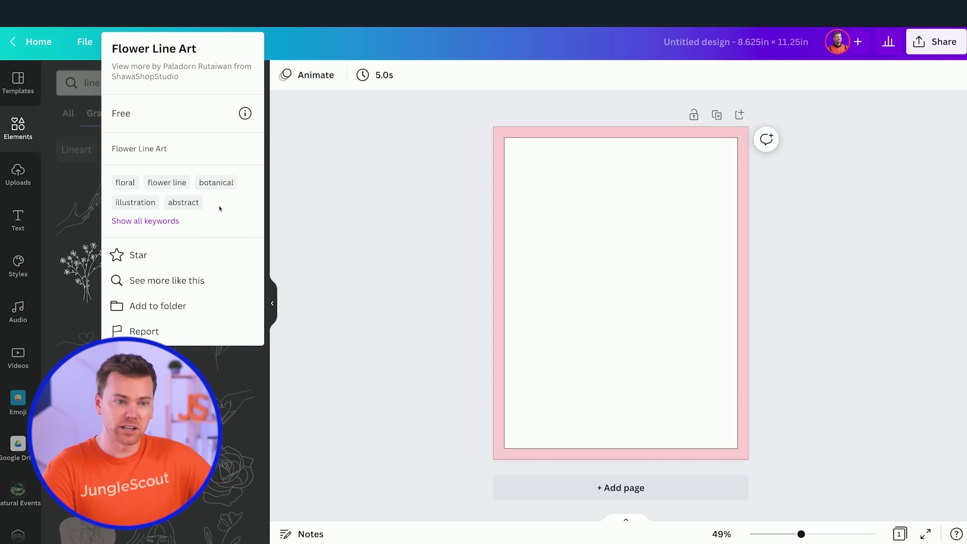
left_click(85, 174)
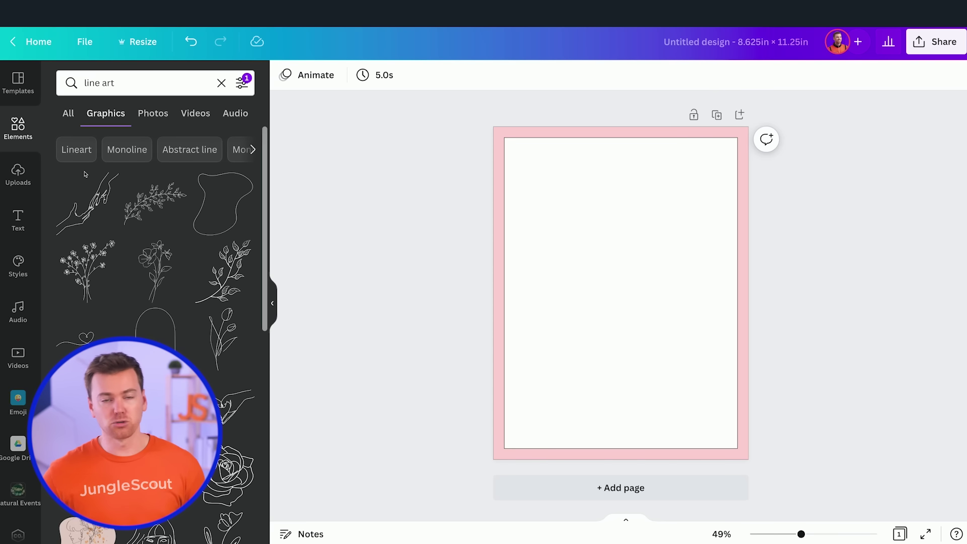
Step: Try the monstera leaf graphic on the page with its orange shape recolored white, and delete it
scroll(85, 174, "down", 7)
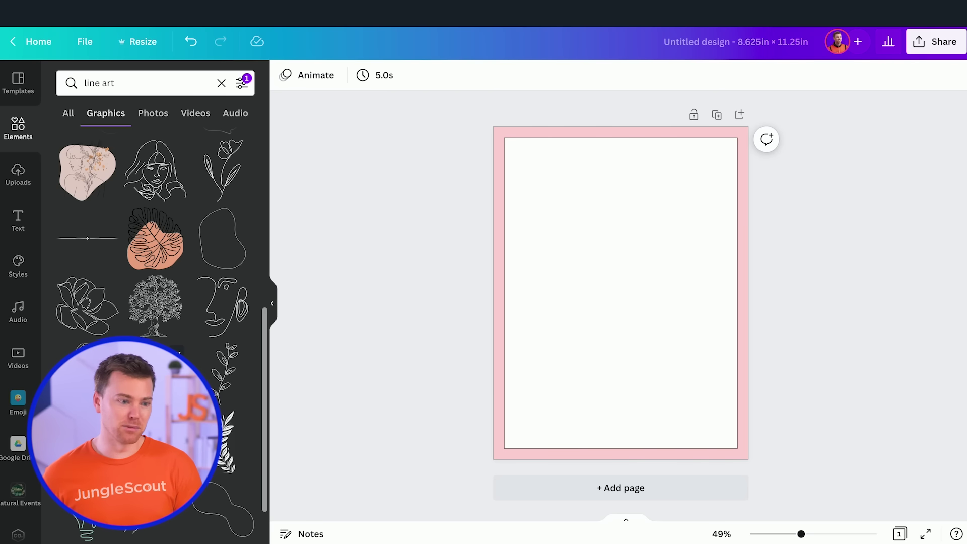
left_click(156, 241)
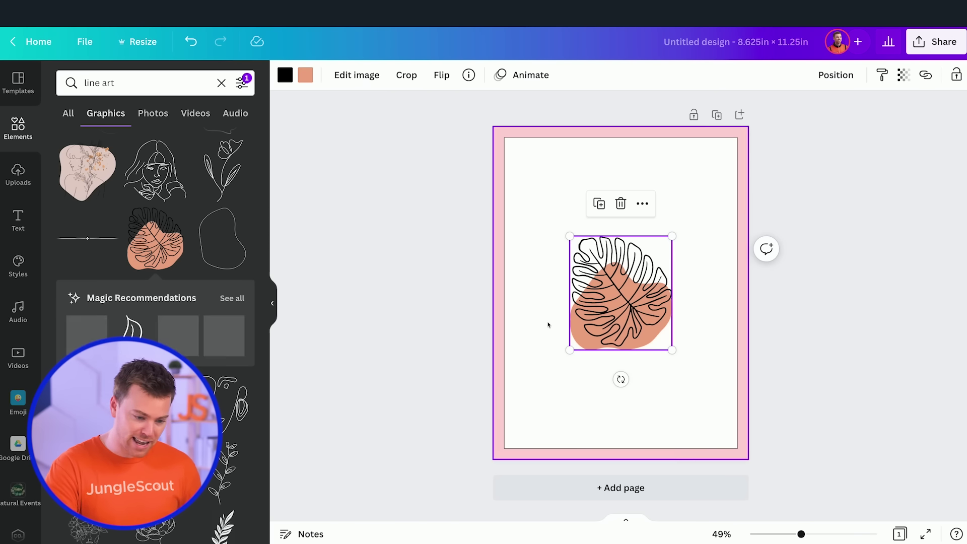
left_click(305, 74)
left_click(172, 142)
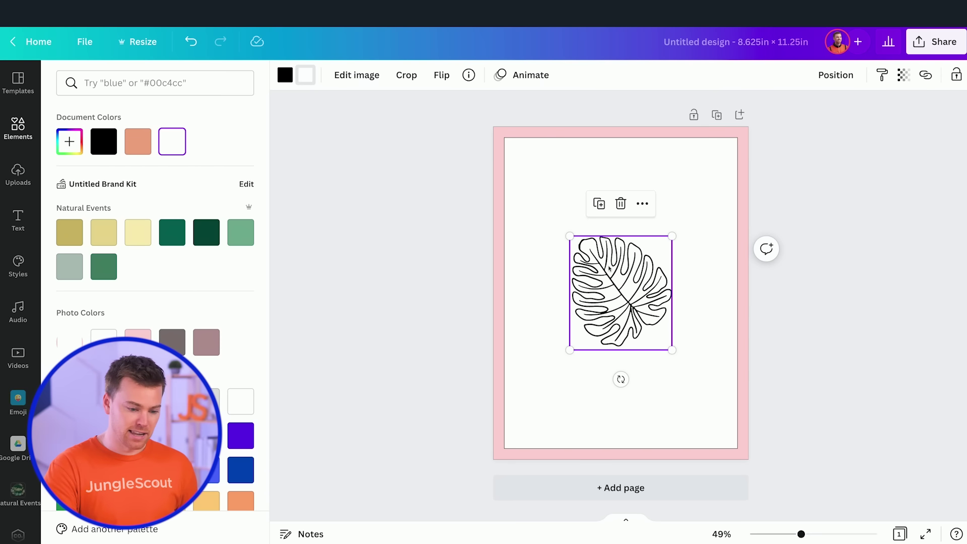
key("Delete")
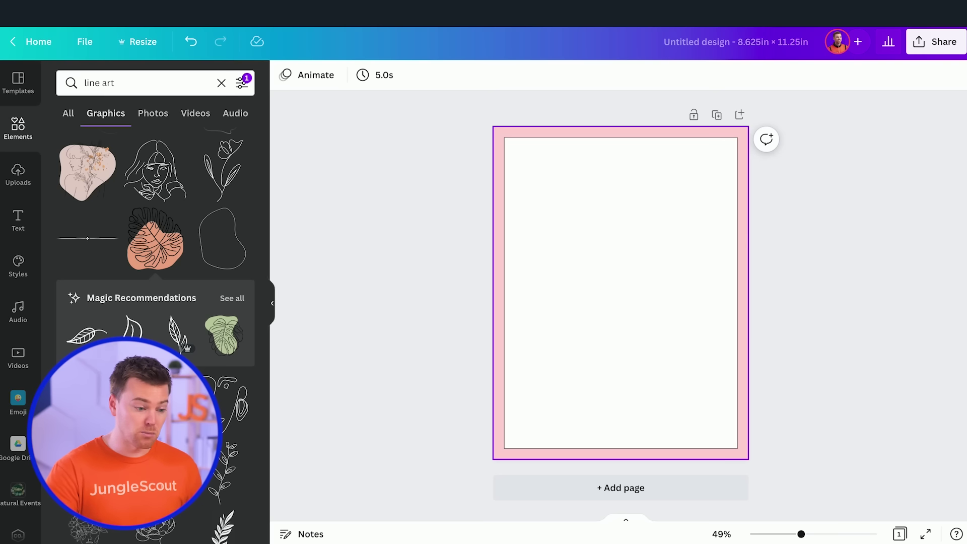
Step: Search the graphics for "dog", try the sitting corgi on the page, and delete it
double_click(174, 82)
triple_click(173, 82)
type("dog")
key("Return")
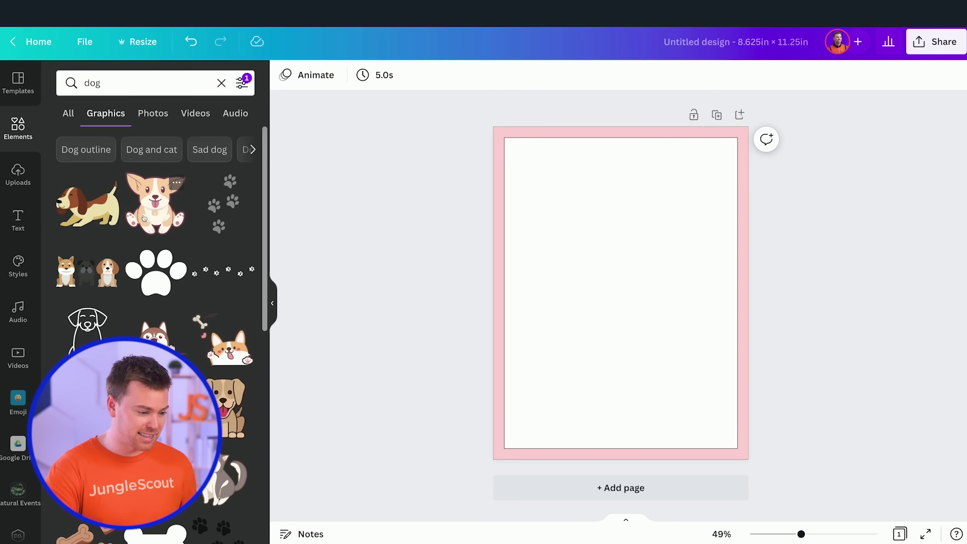
left_click(144, 217)
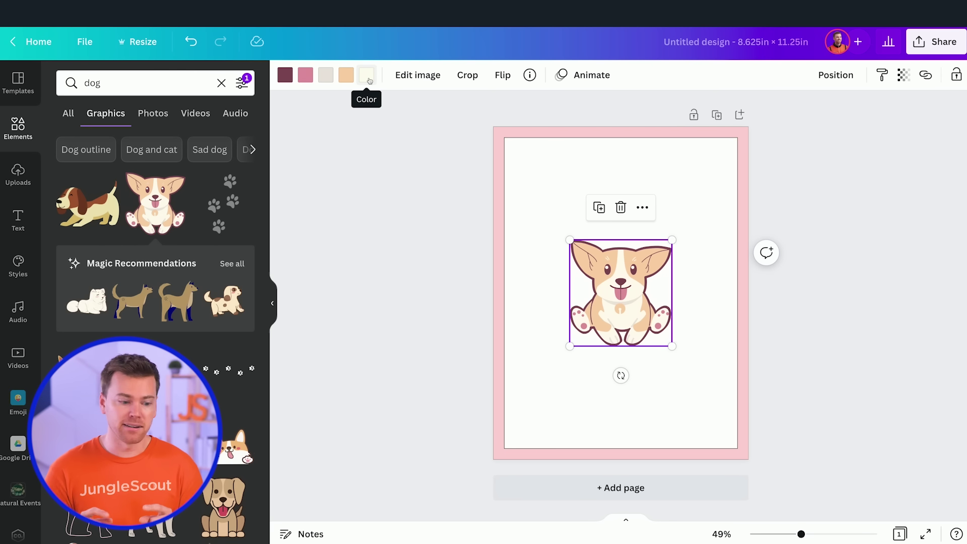
key("Delete")
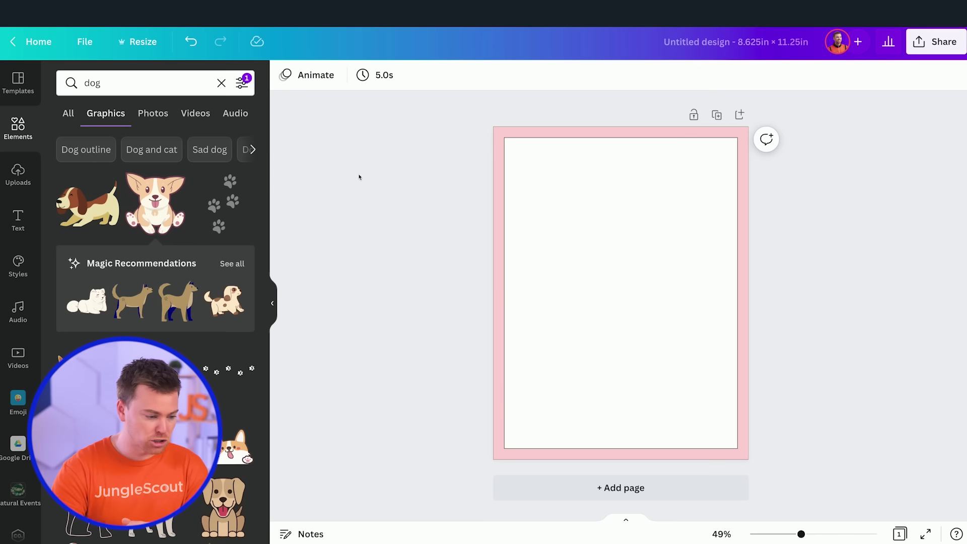
Step: Search the graphics for "line art" again
left_click(149, 81)
double_click(150, 81)
type("line art")
key("Return")
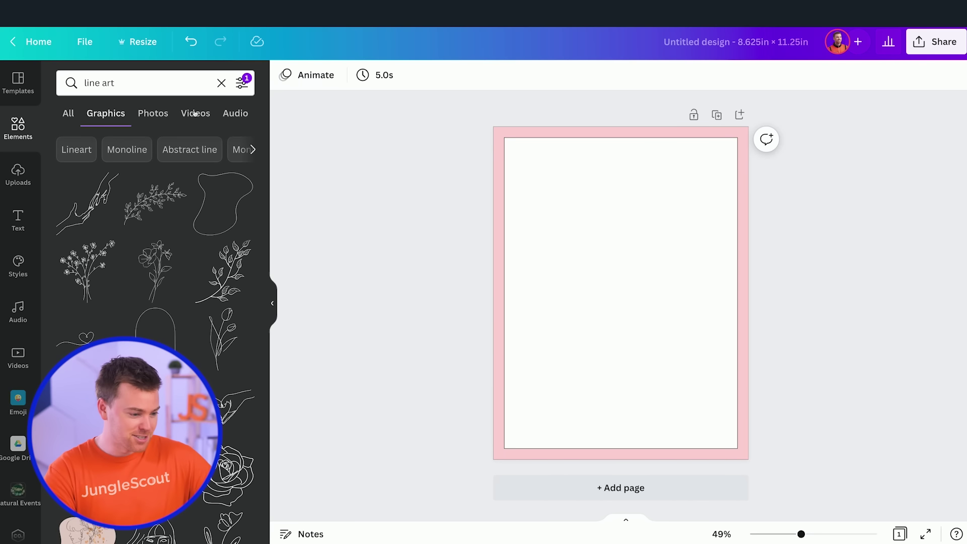
Step: Place the line drawing of the long-haired woman, enlarge it to most of the frame's width, and center it on the page
scroll(192, 312, "down", 3)
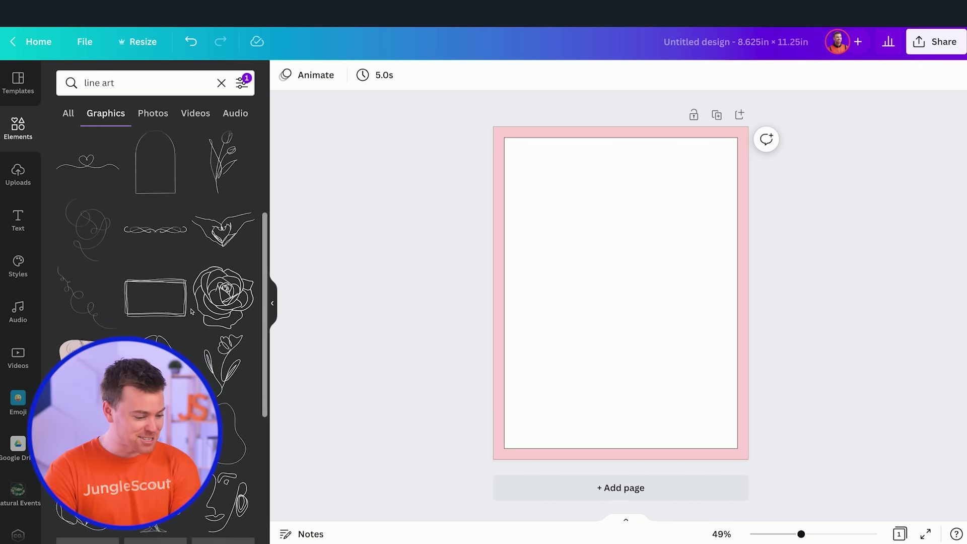
scroll(192, 312, "down", 4)
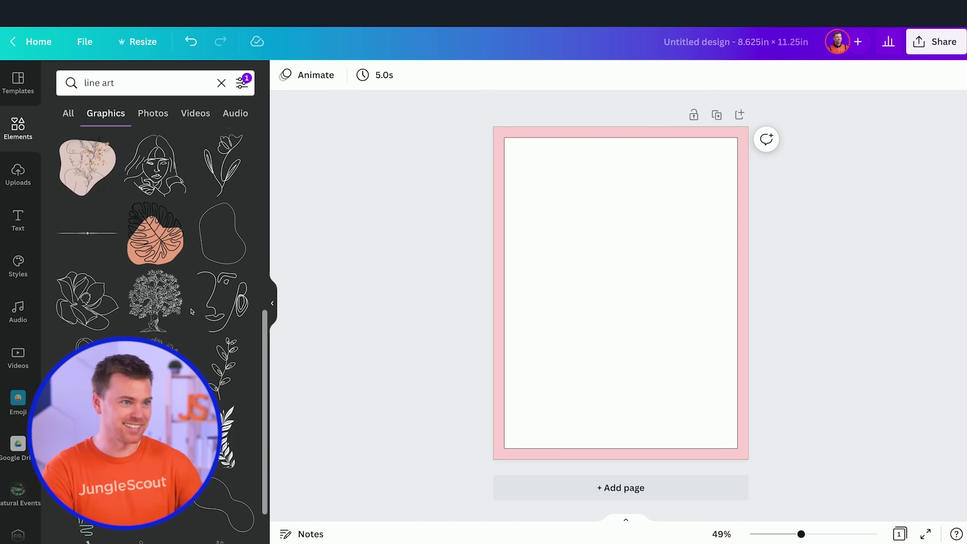
left_click(157, 164)
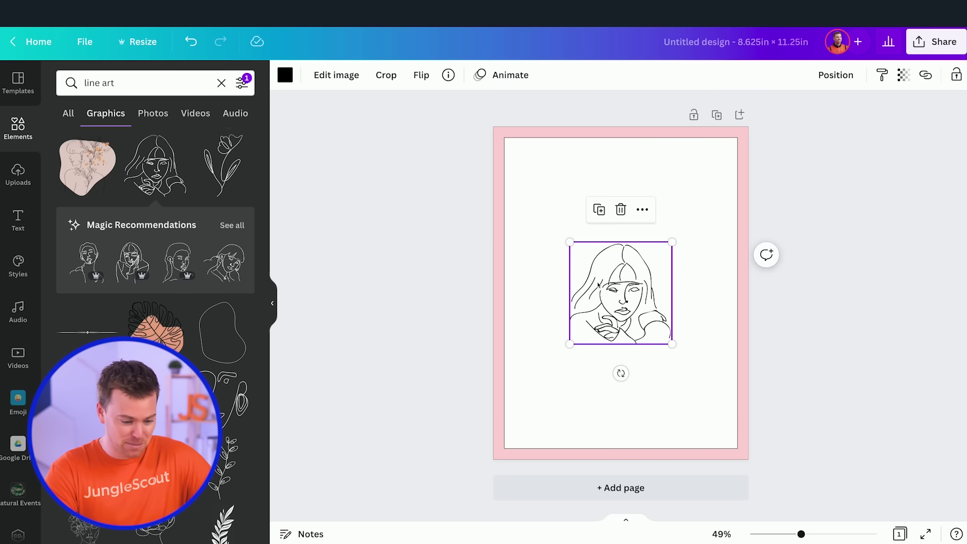
left_click_drag(570, 242, 529, 201)
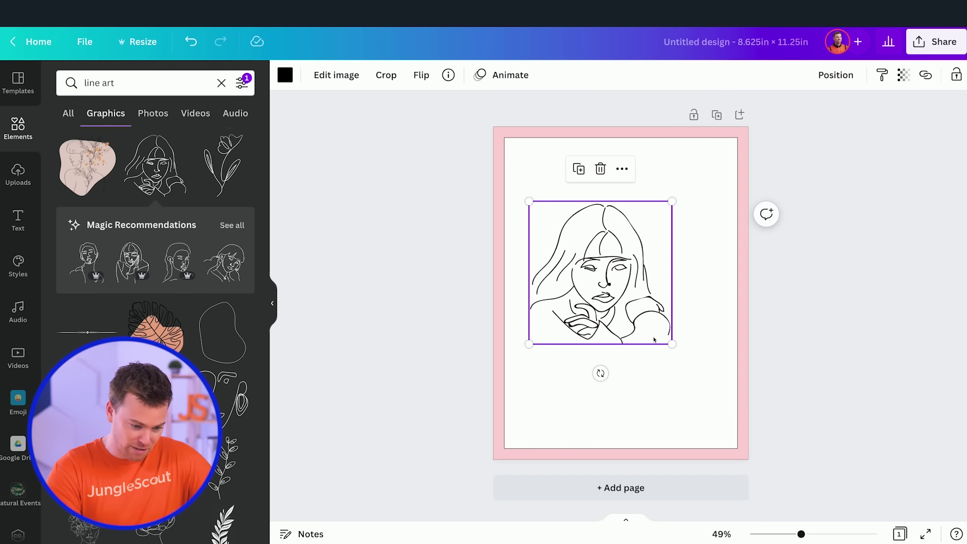
left_click_drag(672, 345, 711, 383)
left_click_drag(618, 286, 623, 289)
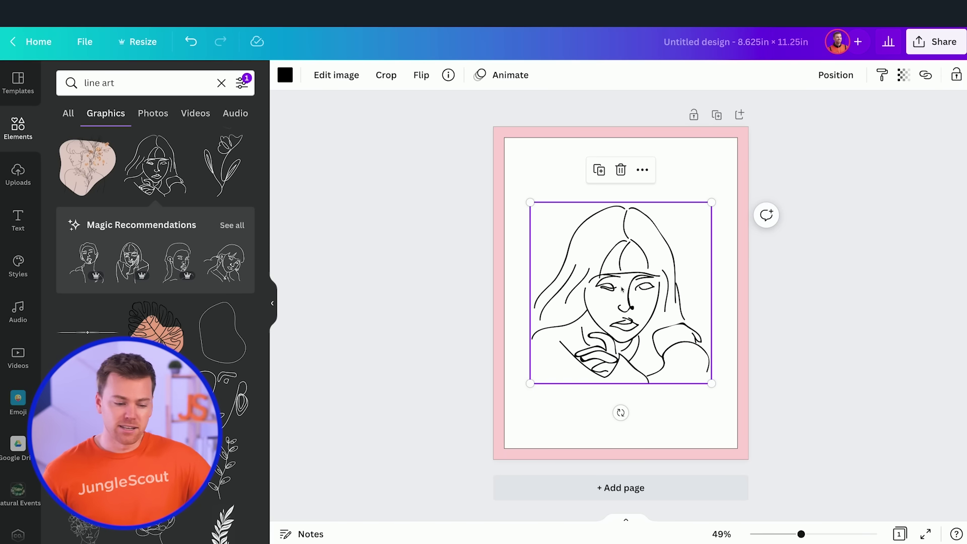
left_click_drag(623, 289, 623, 340)
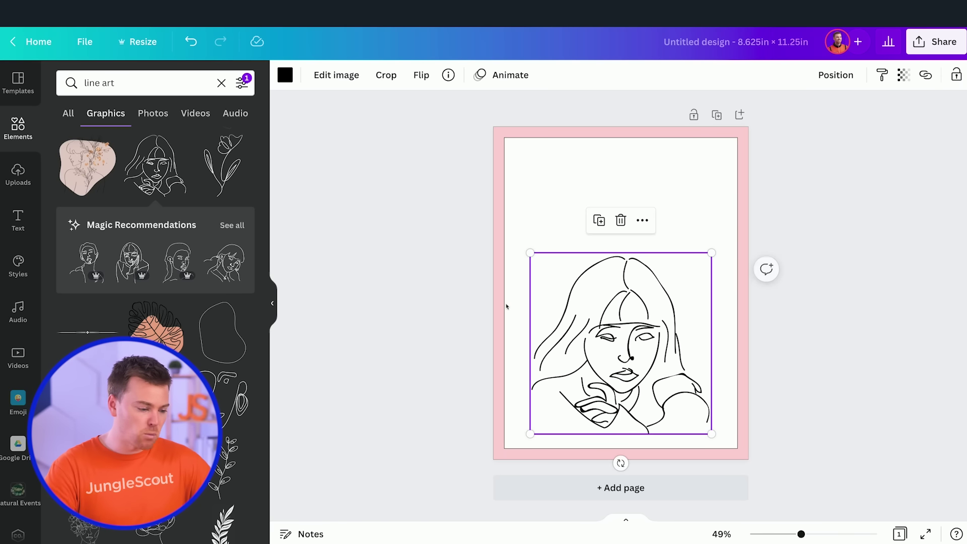
scroll(166, 333, "down", 5)
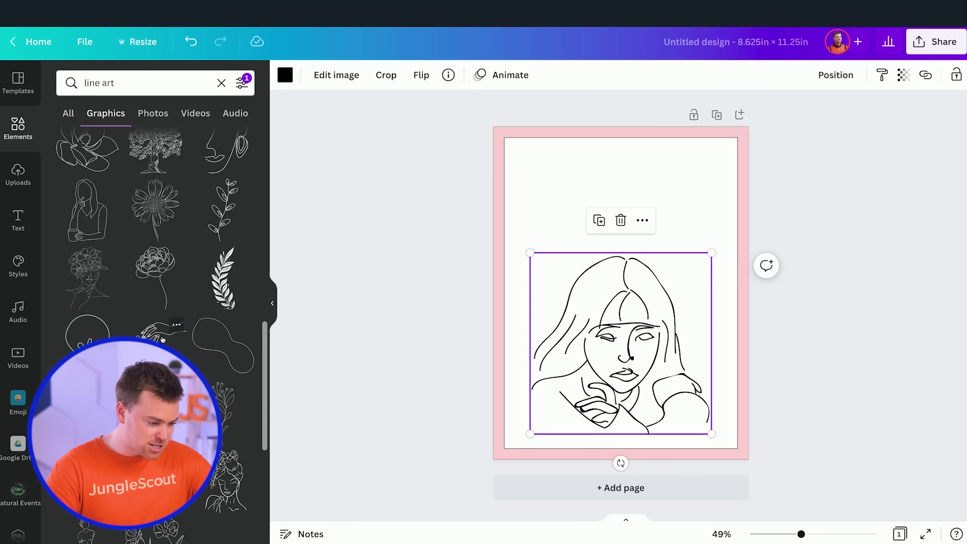
scroll(101, 327, "down", 5)
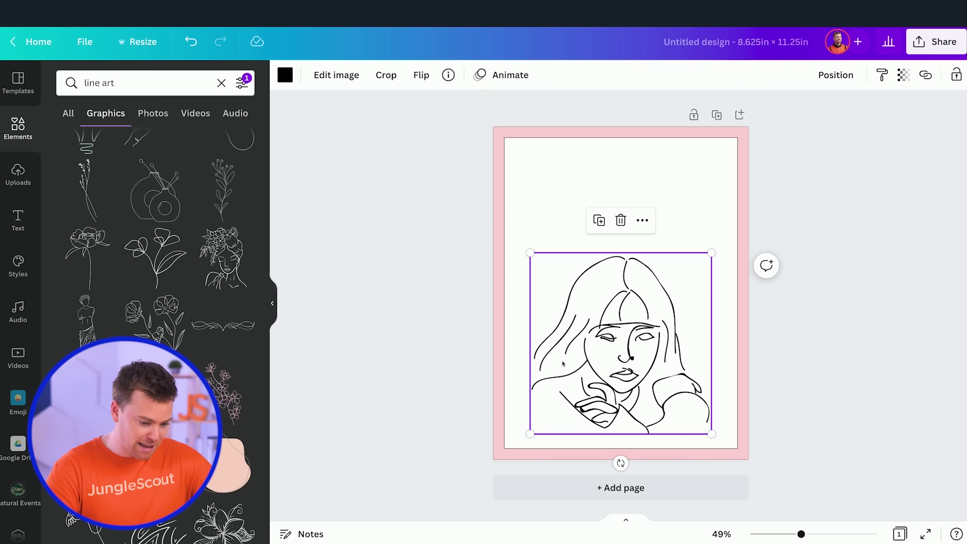
left_click_drag(590, 361, 590, 311)
Step: Place the two-bloom wildflower line drawing in the frame's lower-left corner and shrink it to fit beside the portrait
scroll(156, 303, "down", 5)
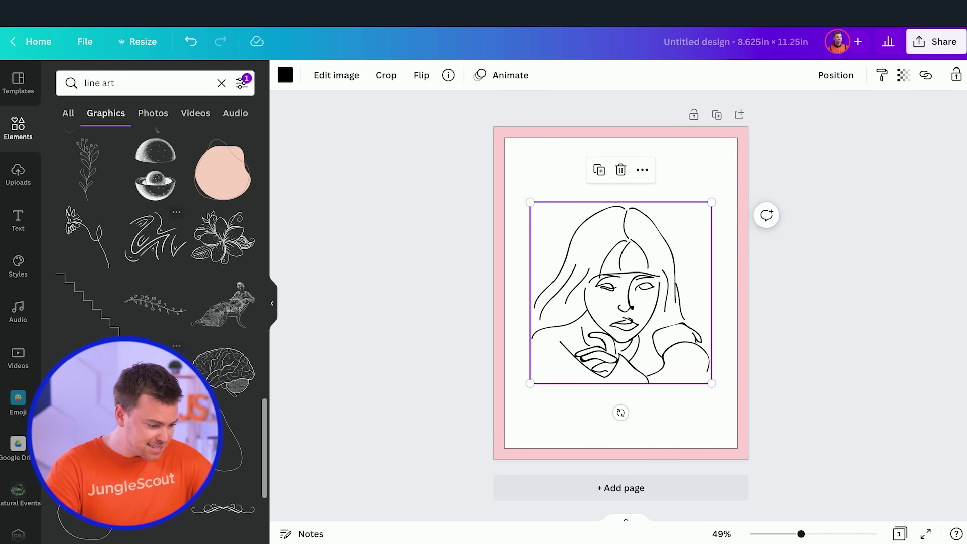
scroll(156, 303, "down", 6)
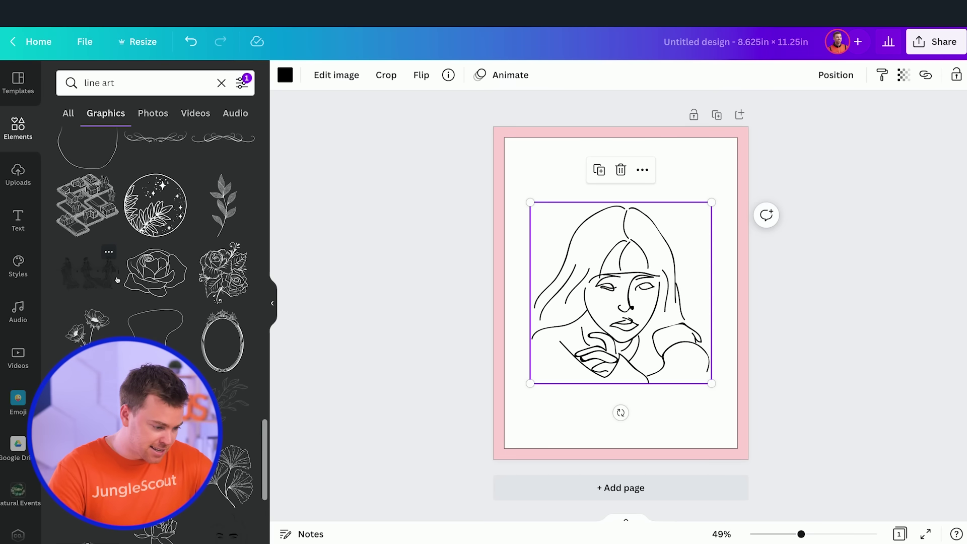
left_click_drag(87, 341, 574, 446)
left_click_drag(583, 403, 562, 394)
left_click_drag(601, 318, 566, 357)
Step: Place the detailed daisy line drawing in the frame's upper-right corner and shrink it to clear the portrait
scroll(207, 349, "down", 5)
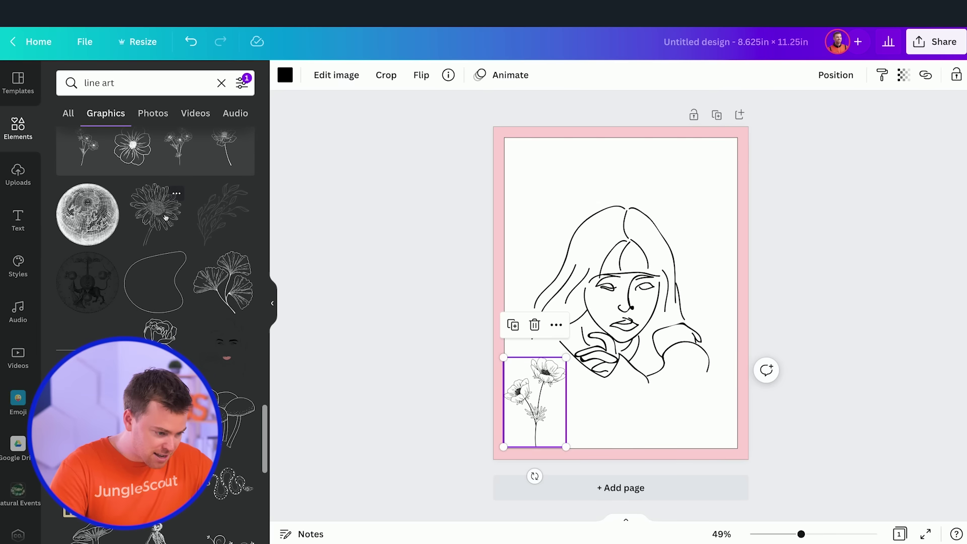
left_click(161, 216)
left_click_drag(617, 296, 682, 205)
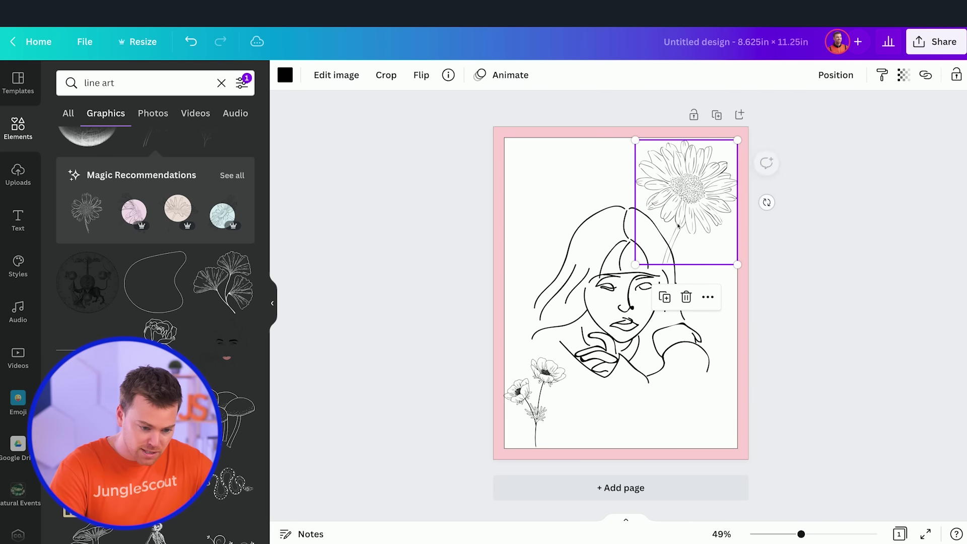
left_click_drag(635, 264, 664, 229)
Step: Place the mushroom cluster line drawing in the frame's lower-right corner and reduce its size
scroll(220, 323, "down", 2)
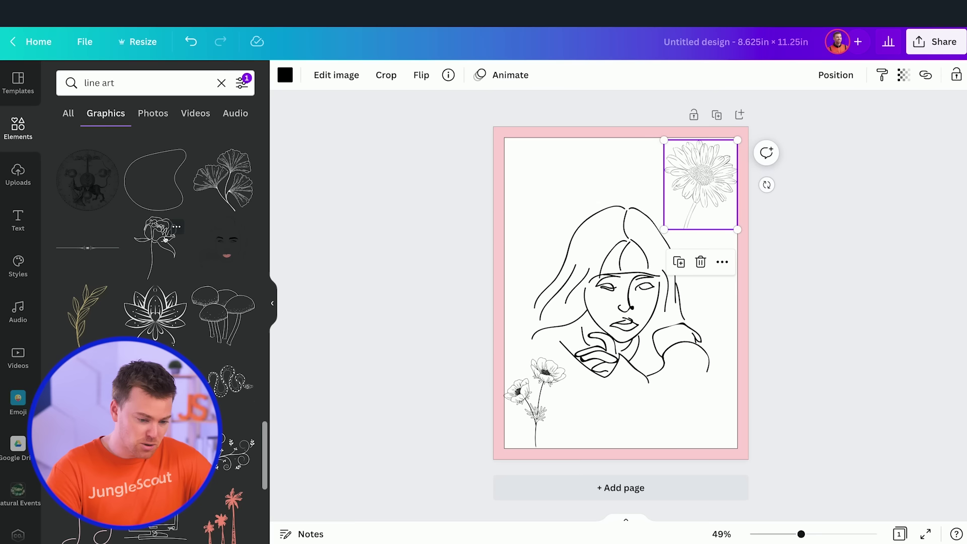
left_click_drag(223, 315, 673, 389)
left_click_drag(636, 351, 670, 383)
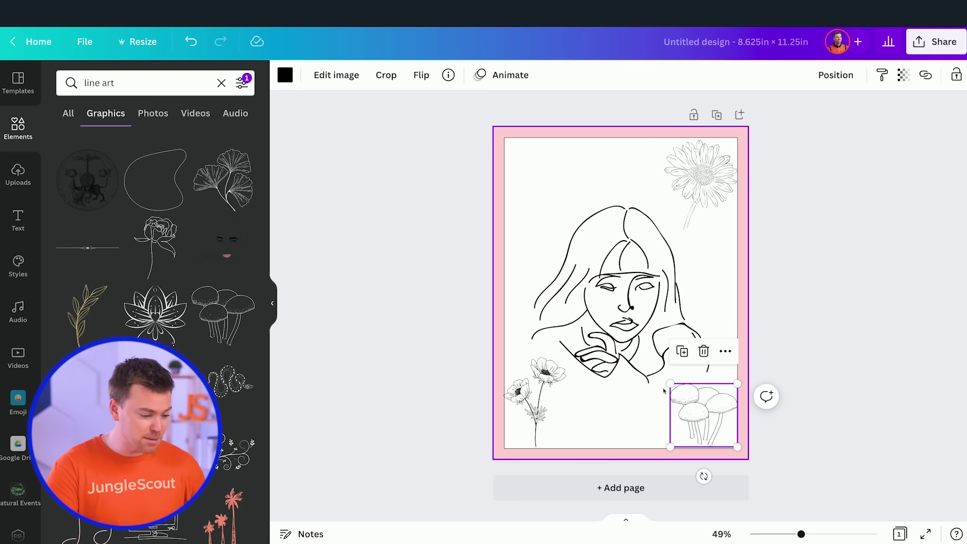
Step: Refine the graphics search to "line art boho"
scroll(151, 227, "down", 3)
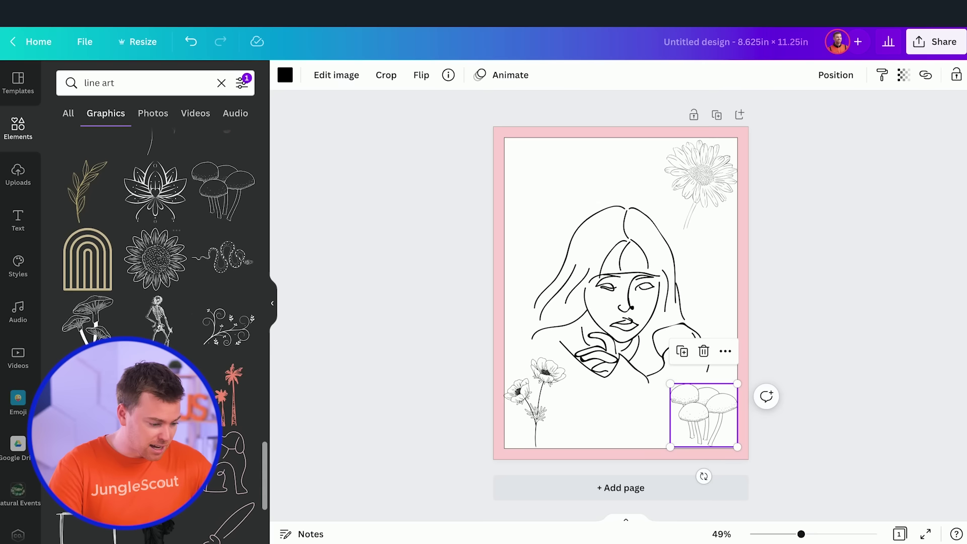
left_click(143, 86)
type("boho")
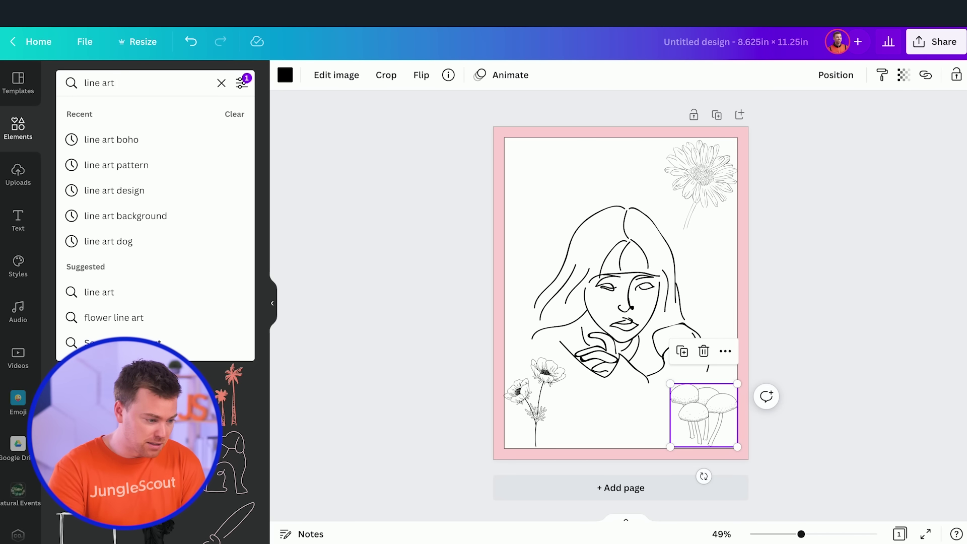
key("Return")
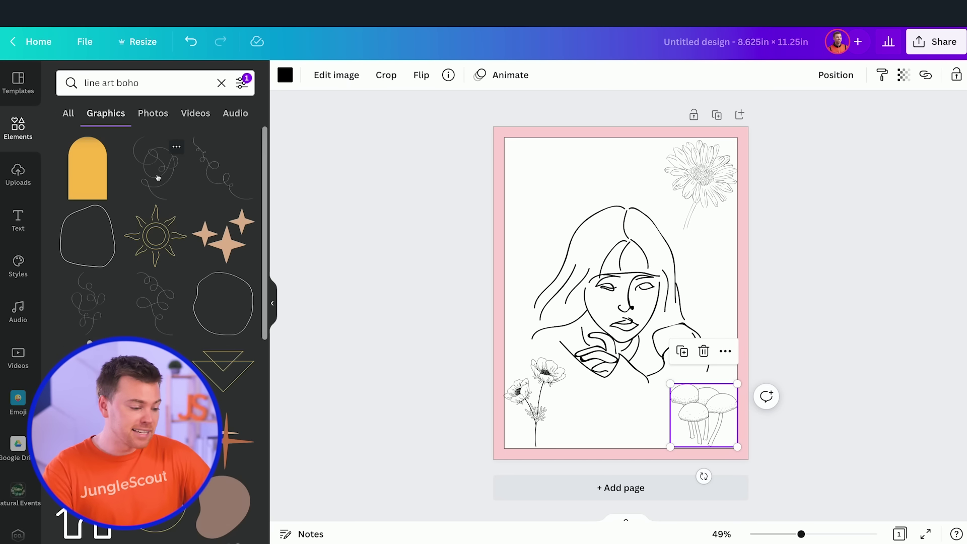
Step: Try the snowflake graphic in the upper-left area of the page and delete it
scroll(187, 298, "down", 4)
scroll(186, 297, "down", 6)
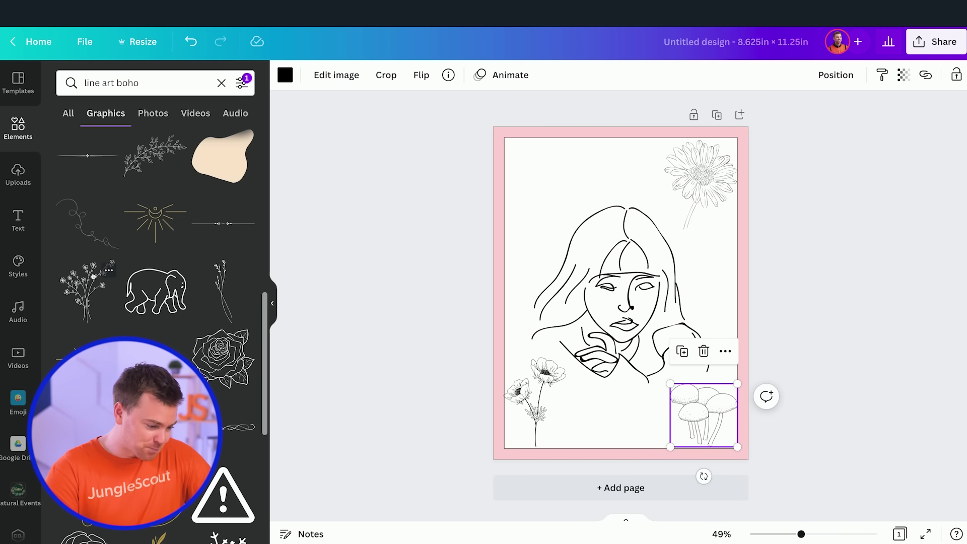
scroll(191, 336, "down", 2)
scroll(191, 337, "down", 3)
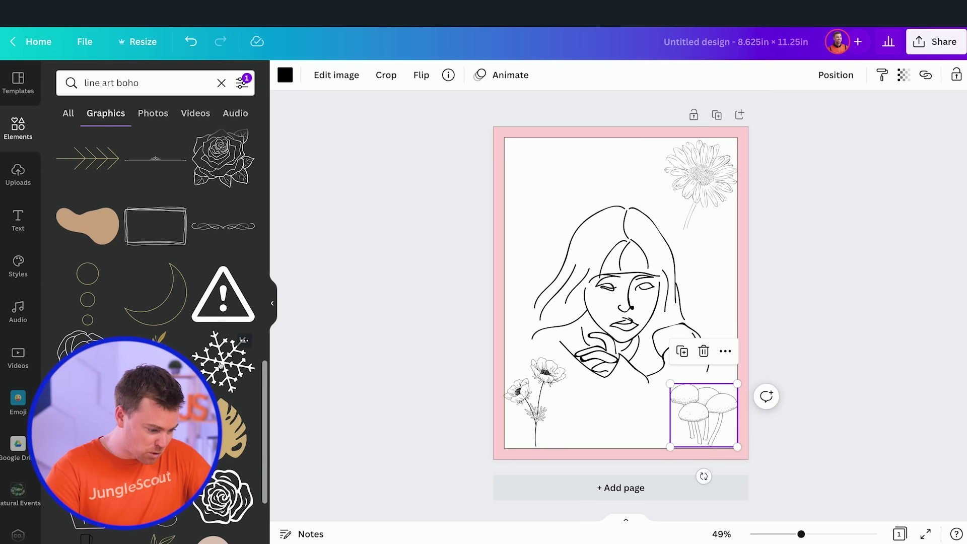
scroll(220, 365, "down", 2)
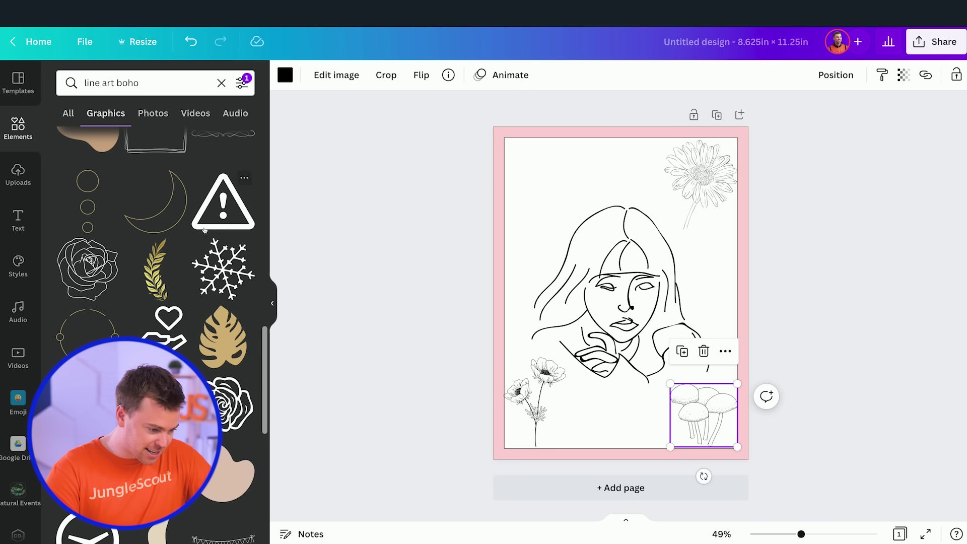
left_click(208, 244)
left_click_drag(608, 273, 553, 168)
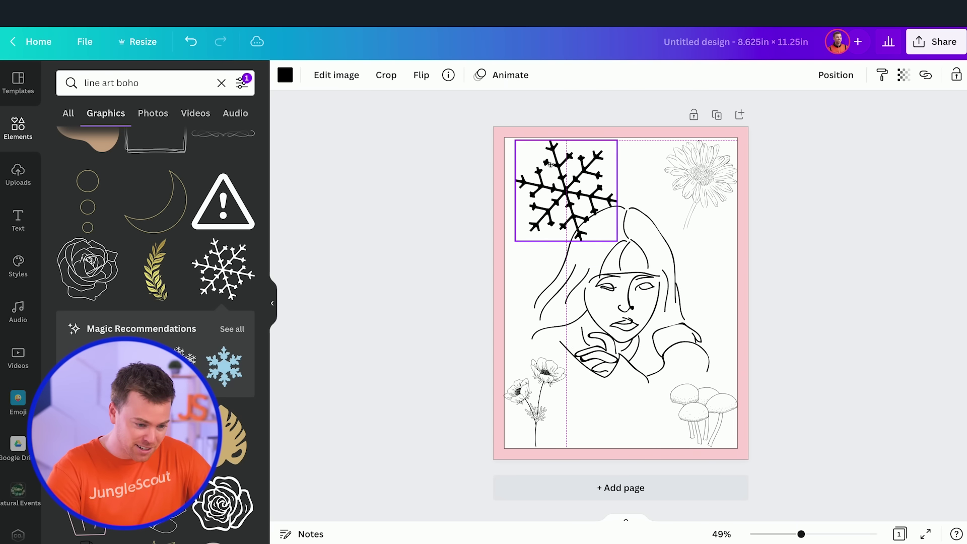
key("Delete")
Step: Place the thin-lined open flower below the leaf and hand graphics in the page's upper-left corner, shrunk to fit above the portrait
scroll(166, 287, "down", 3)
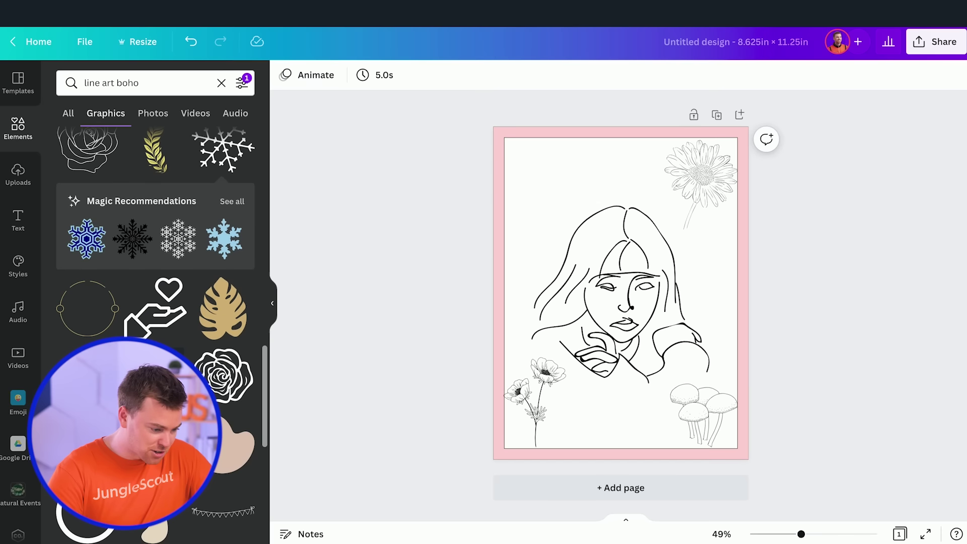
left_click(155, 375)
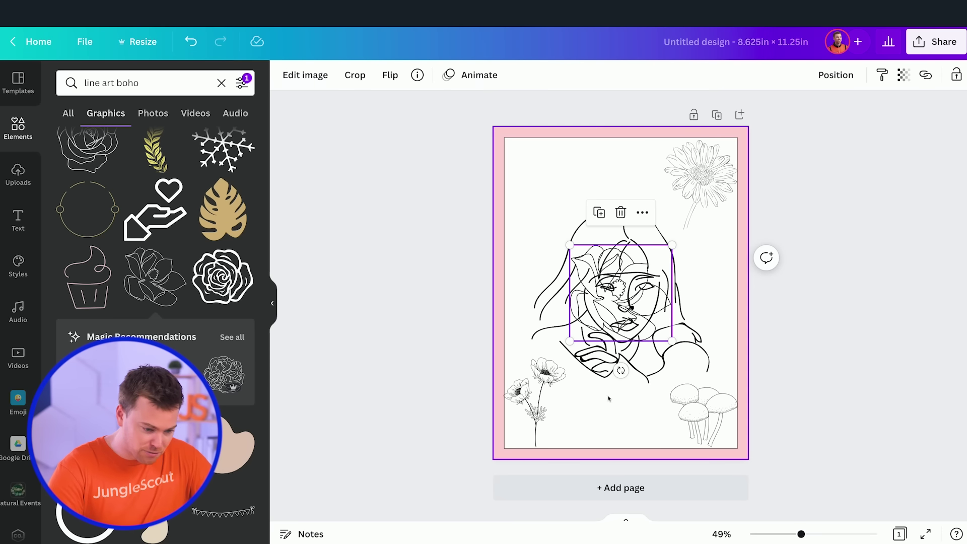
left_click_drag(610, 306, 574, 202)
left_click_drag(539, 169, 575, 152)
left_click(608, 146)
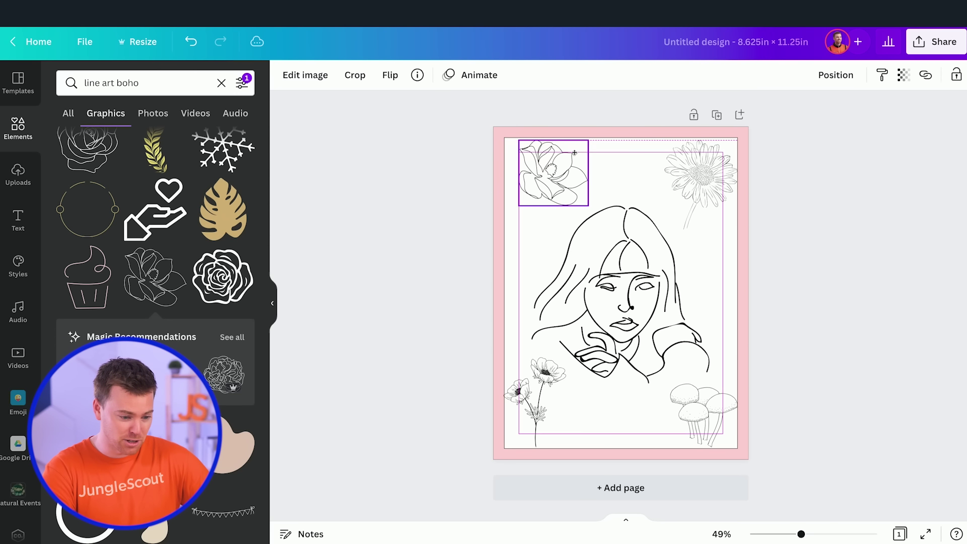
left_click(580, 111)
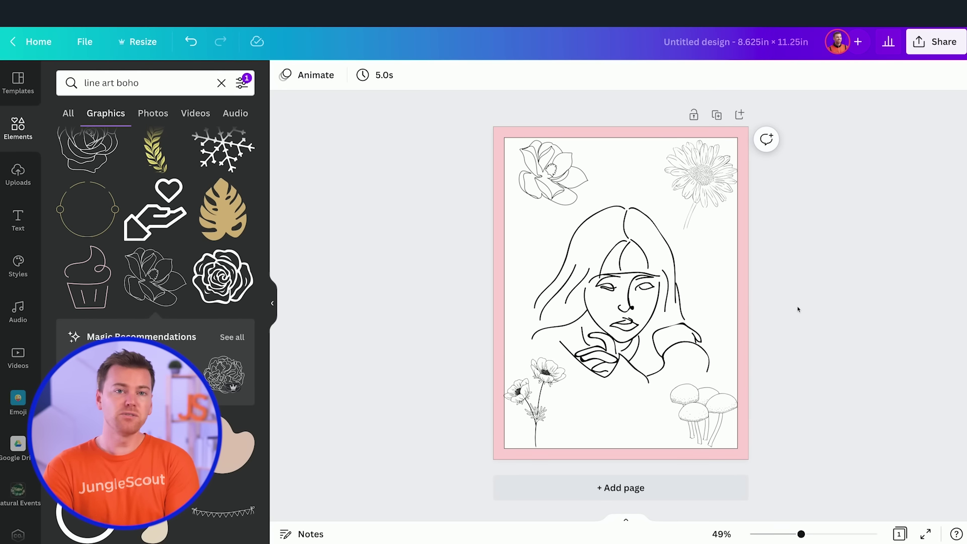
Step: Add two blank pages after the finished coloring page and look back over the pages
left_click(655, 487)
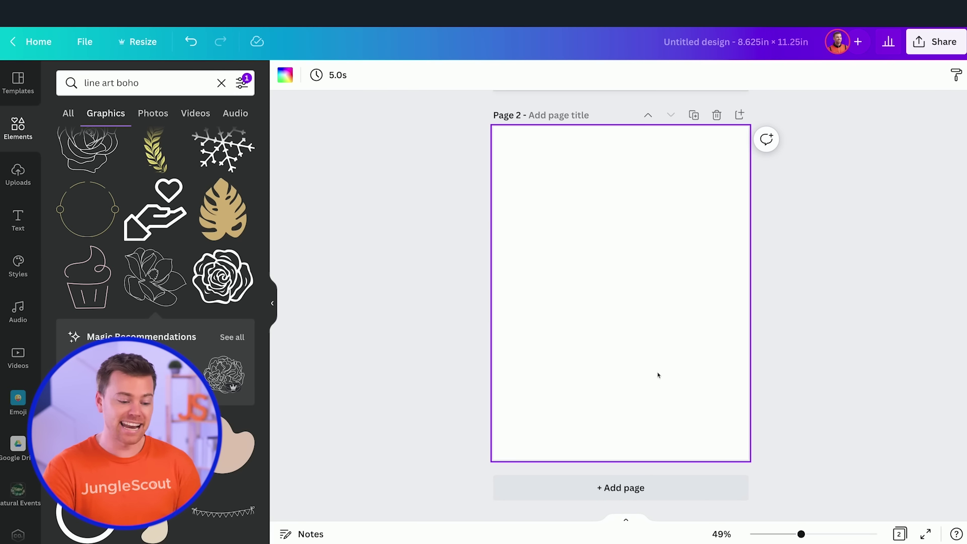
left_click(661, 488)
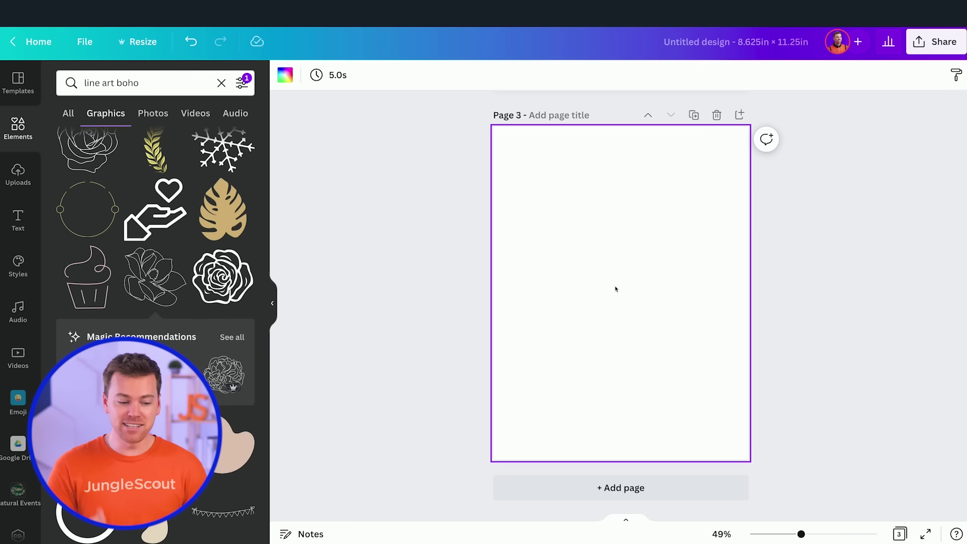
scroll(615, 289, "up", 12)
scroll(611, 261, "down", 3)
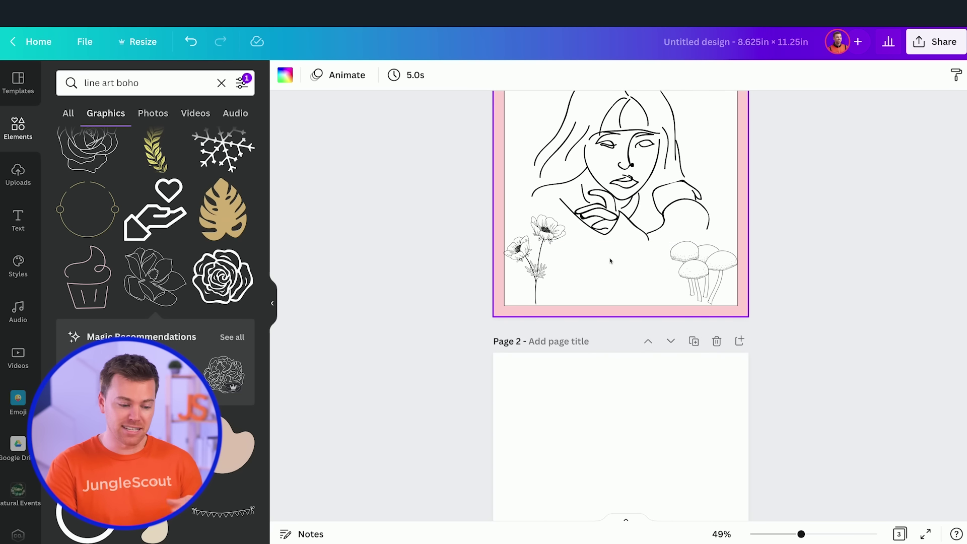
scroll(610, 261, "down", 3)
left_click(592, 426)
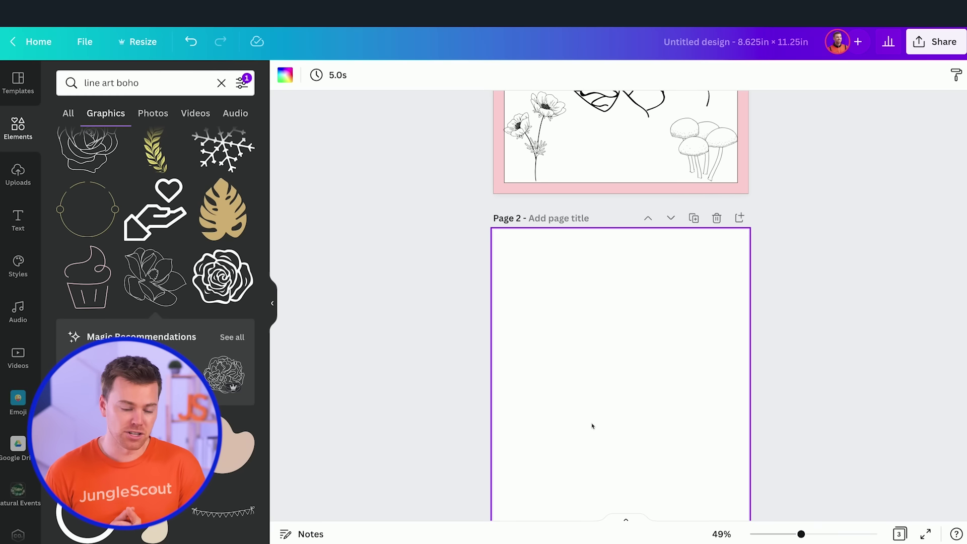
Step: Place the bold-outlined rose graphic on page 3 and enlarge it
scroll(592, 426, "down", 8)
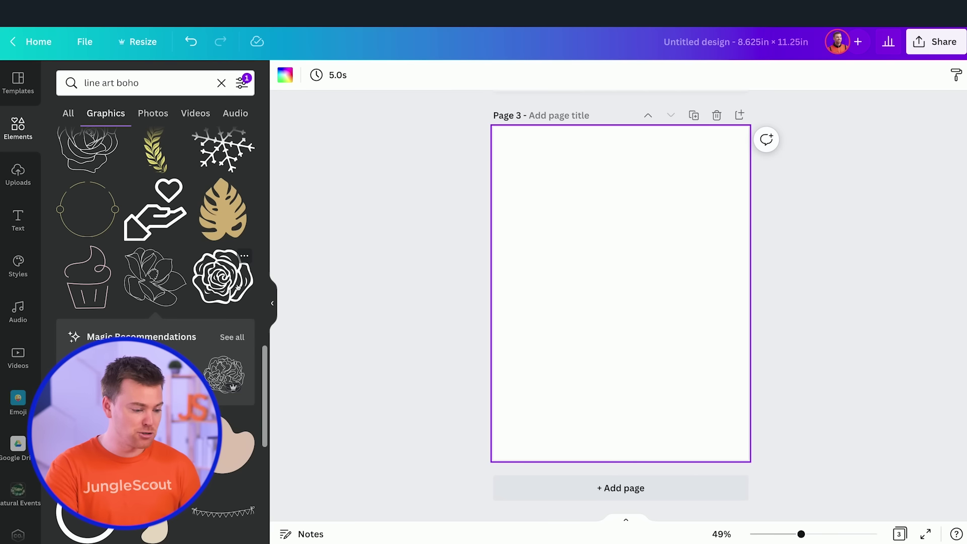
left_click(224, 277)
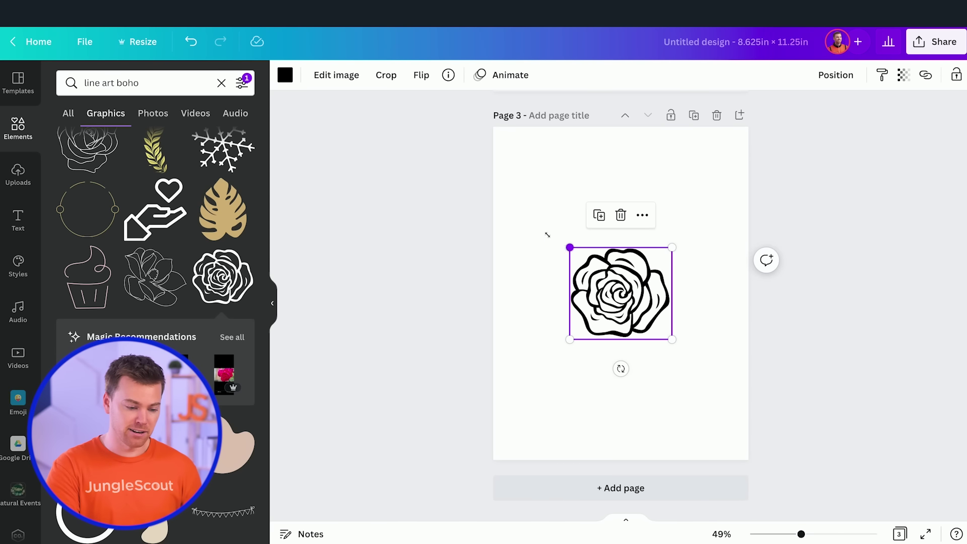
left_click_drag(548, 235, 503, 190)
Step: Add pages 4 and 5, then place an enlarged bold-outlined rose in the upper half of page 5
left_click(623, 489)
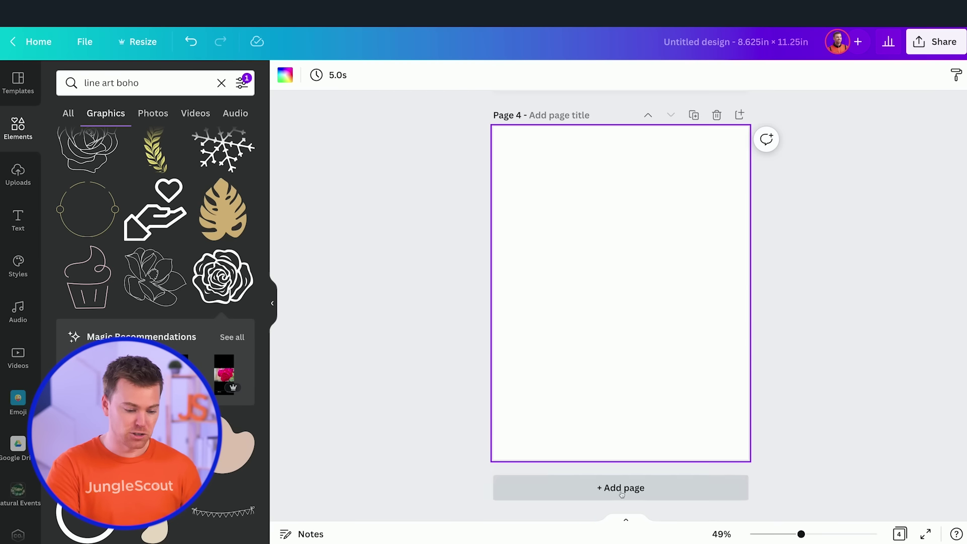
left_click(622, 490)
left_click(223, 277)
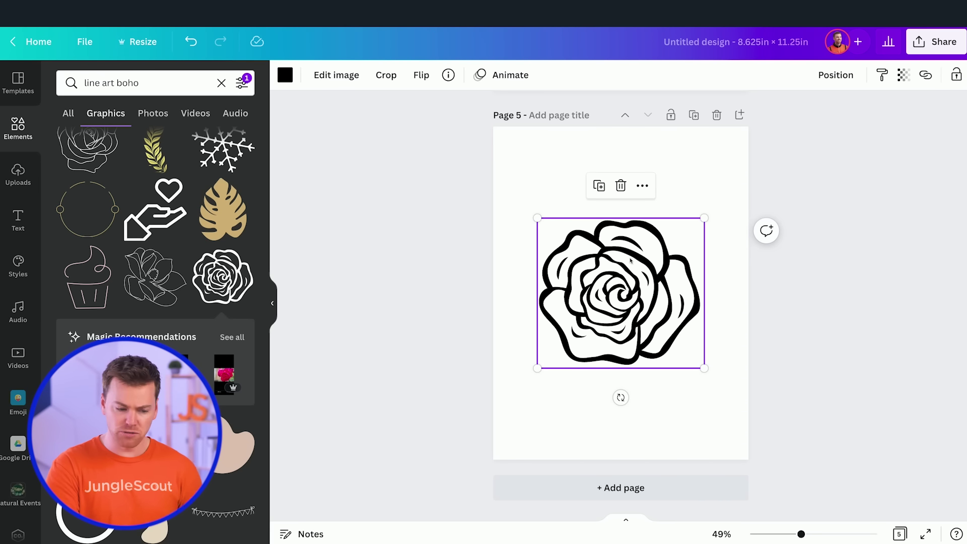
left_click_drag(596, 238, 596, 177)
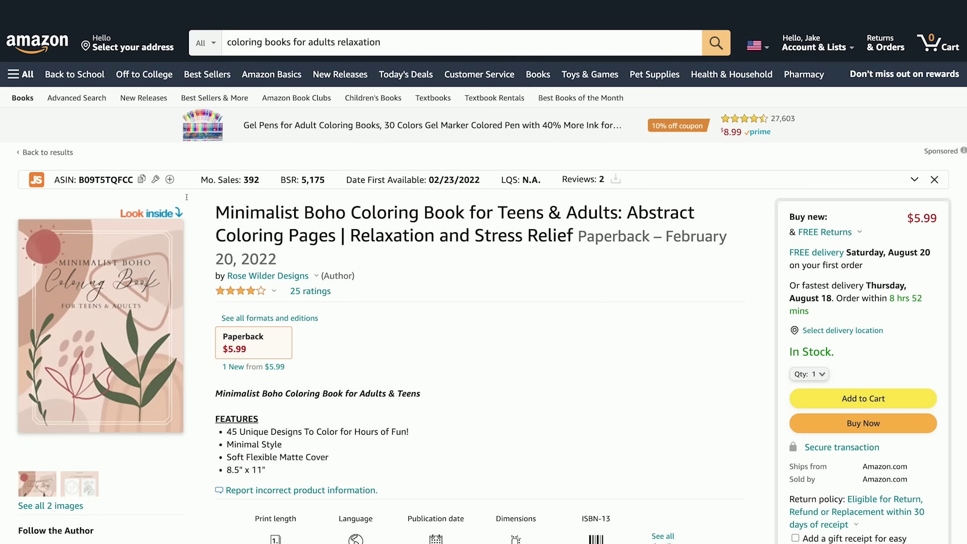
Step: Switch to the Amazon listing of the Minimalist Boho Coloring Book and look through its sample pages from front to back cover
left_click(121, 286)
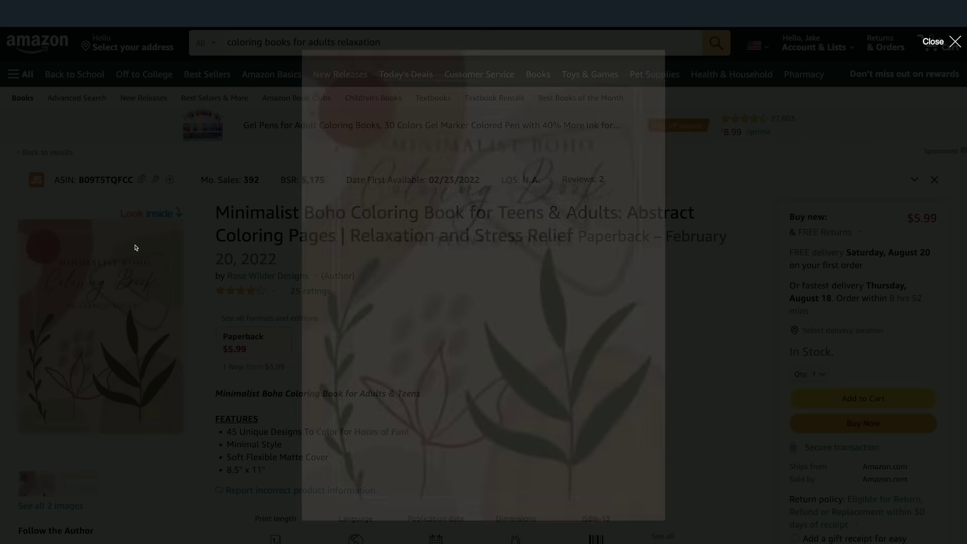
scroll(475, 290, "down", 1)
scroll(476, 290, "down", 15)
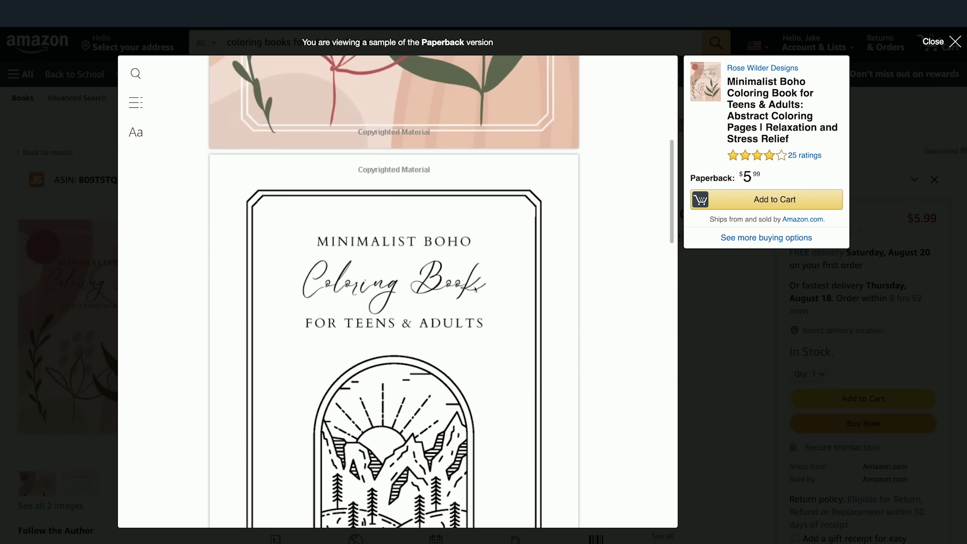
scroll(475, 290, "down", 2)
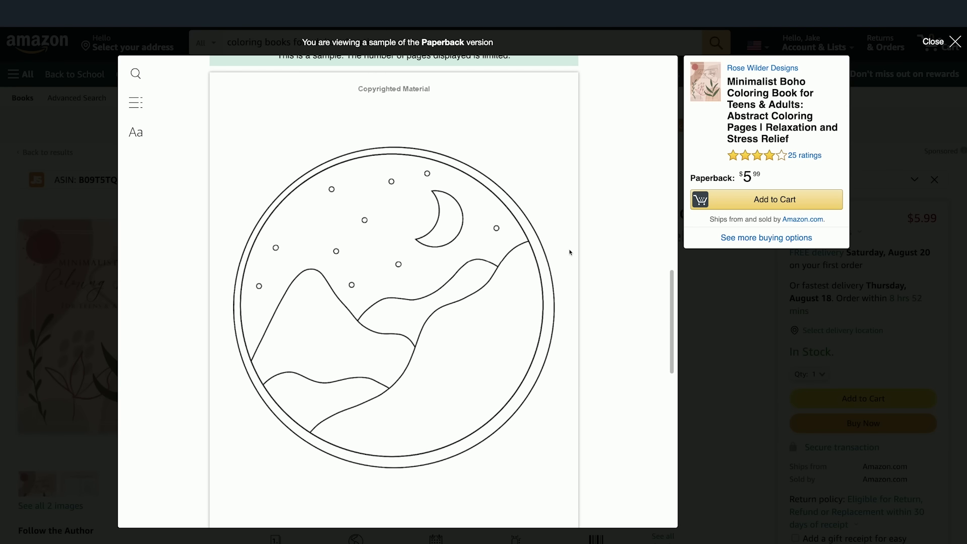
scroll(514, 286, "down", 10)
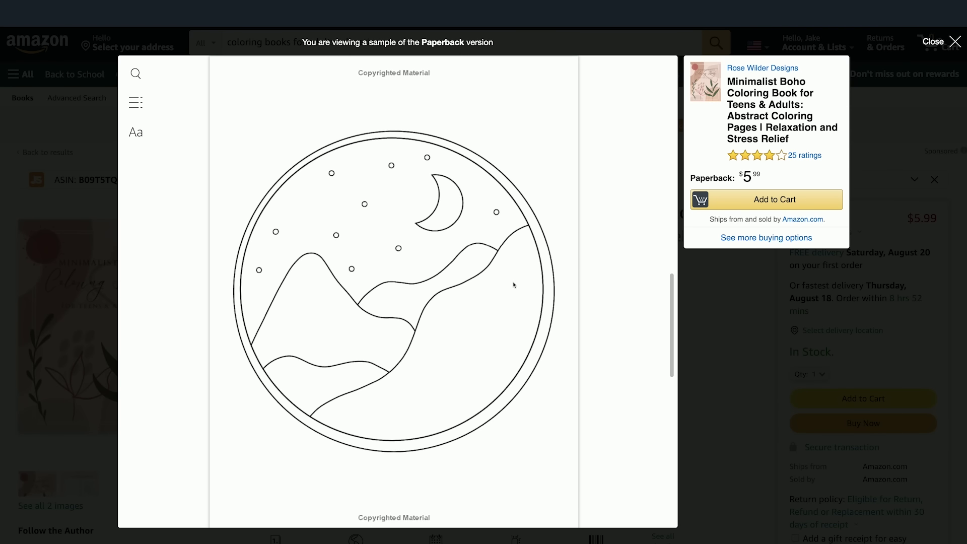
scroll(514, 285, "up", 1)
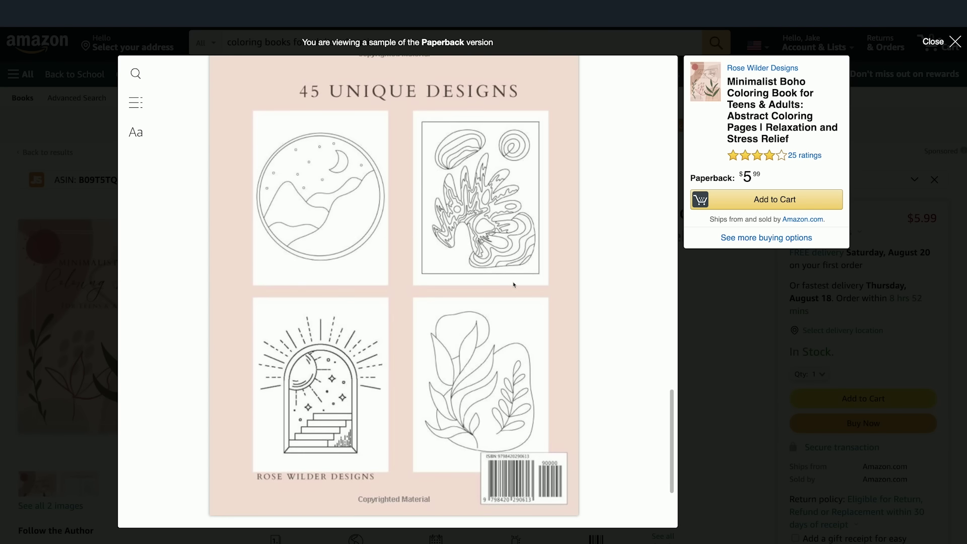
left_click(901, 142)
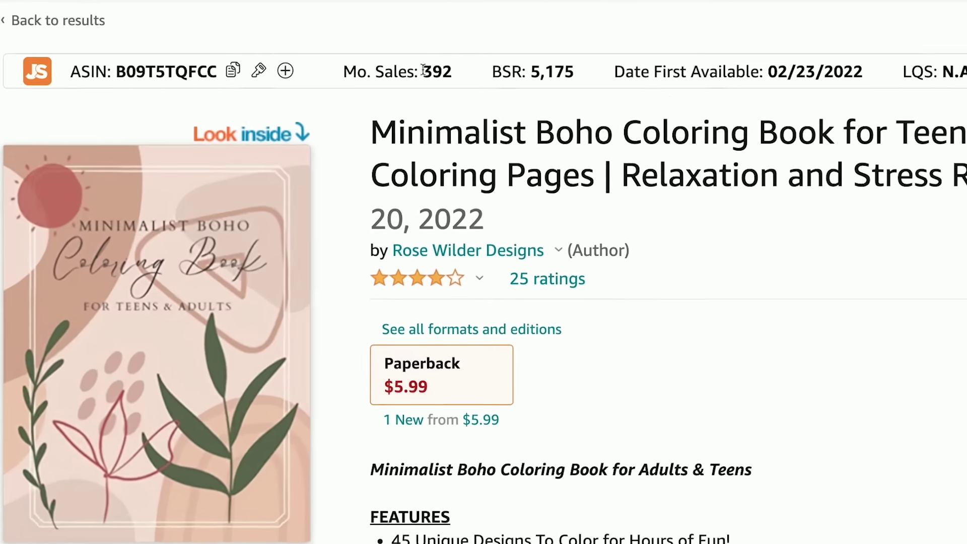
Step: Check the listing's monthly sales and date first available
double_click(250, 180)
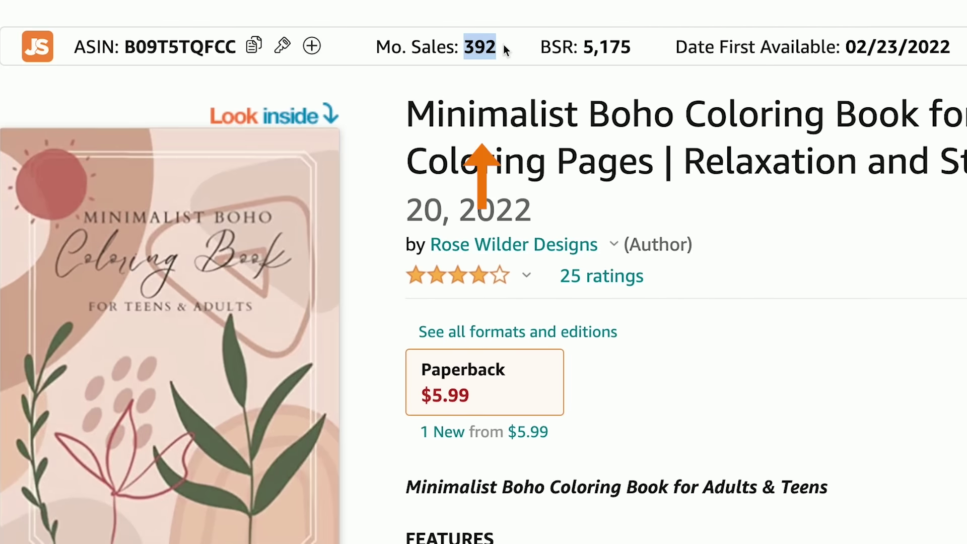
left_click(273, 194)
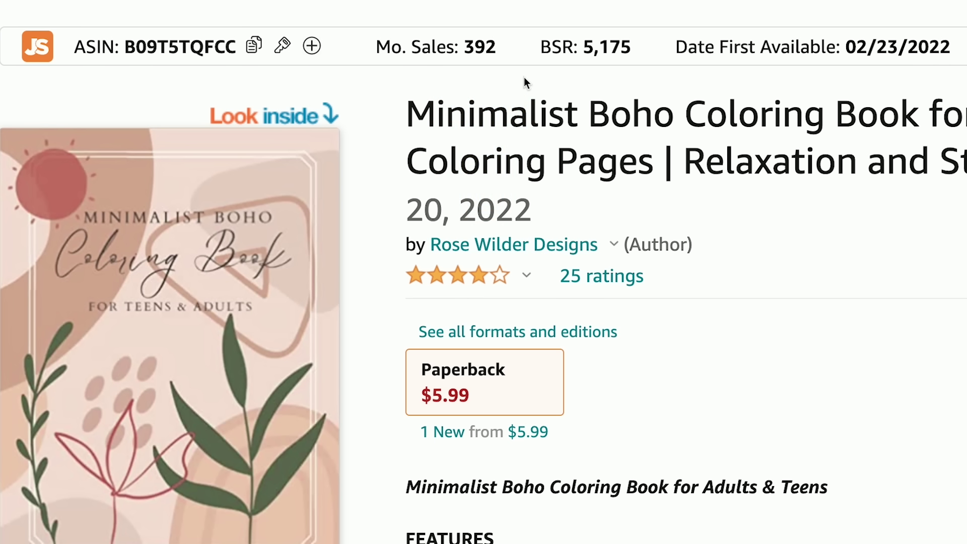
left_click_drag(951, 47, 842, 47)
left_click(898, 148)
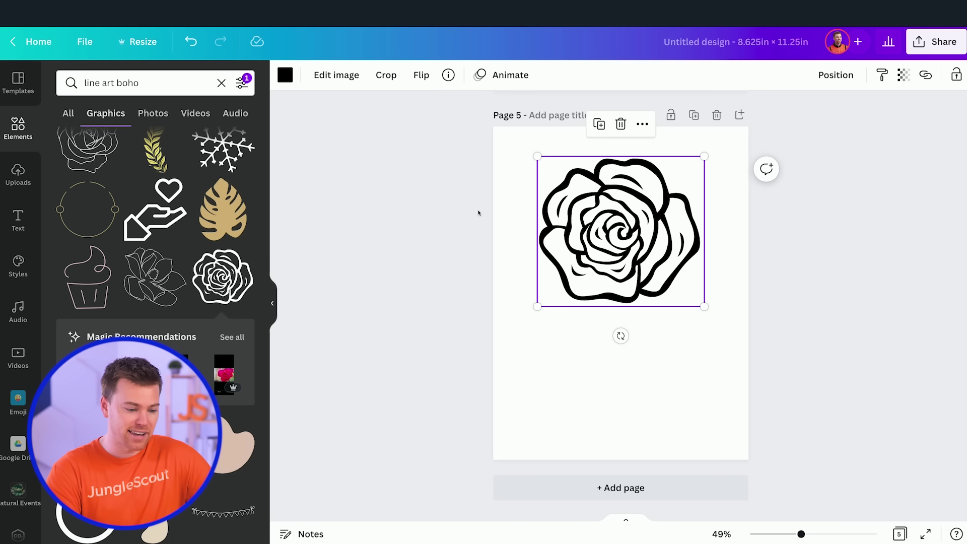
Step: Return to the interior design in Canva and choose PDF Print as its download file type
left_click(449, 232)
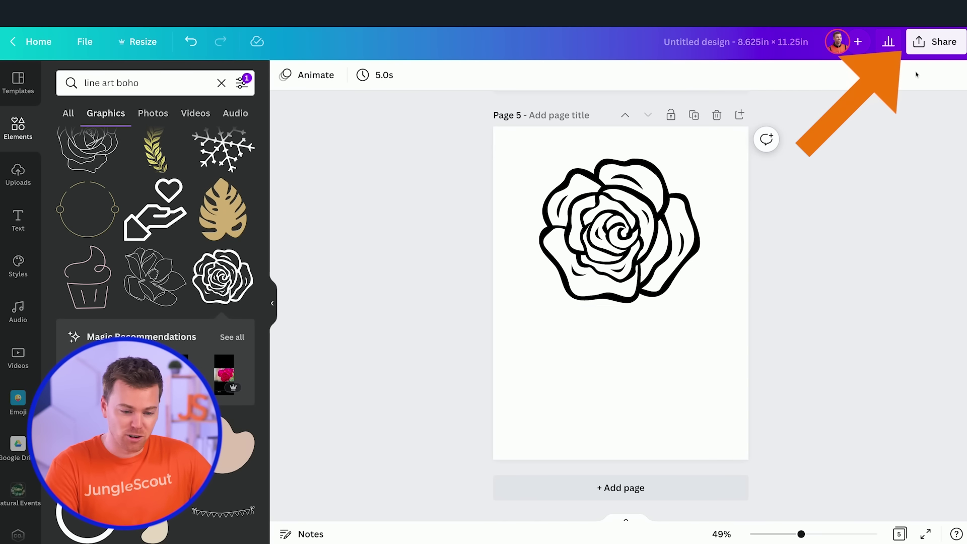
left_click(919, 43)
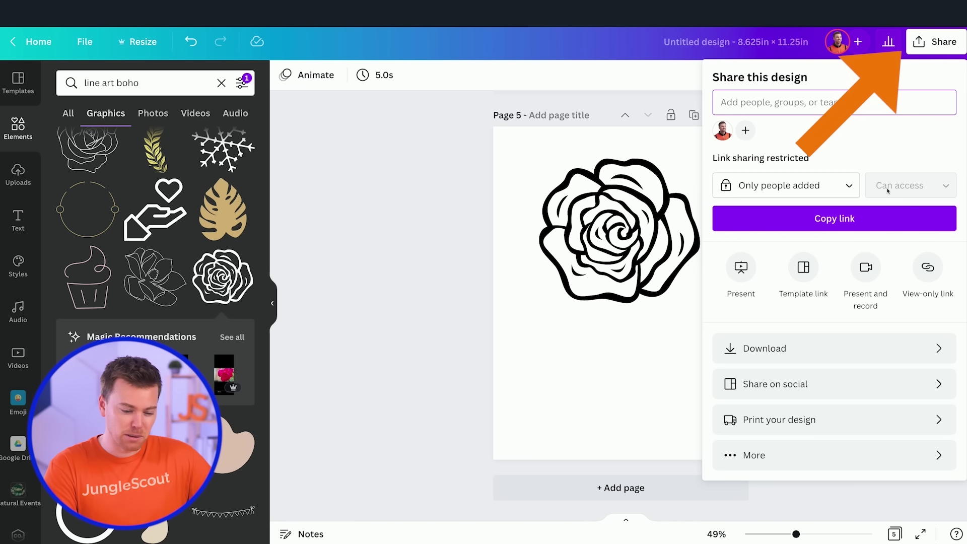
left_click(849, 348)
left_click(857, 133)
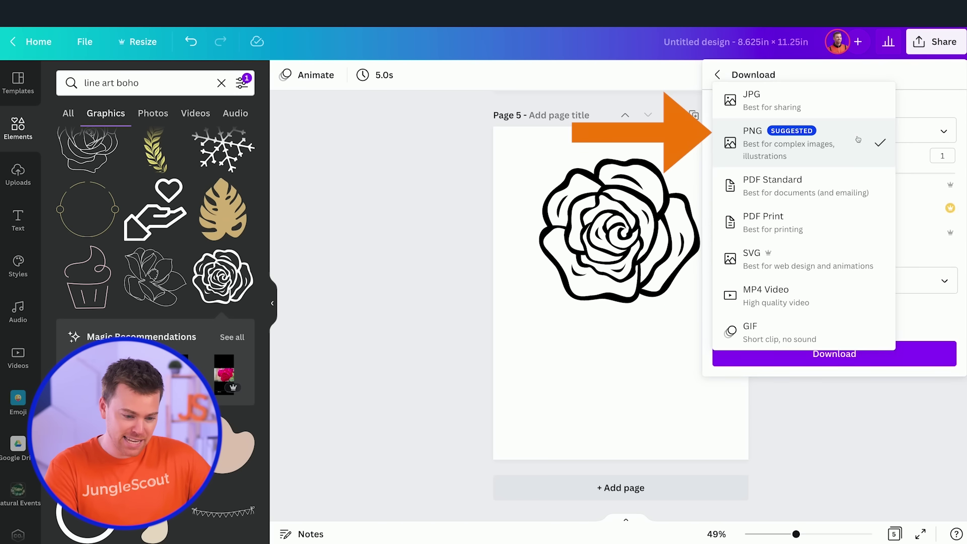
left_click(826, 227)
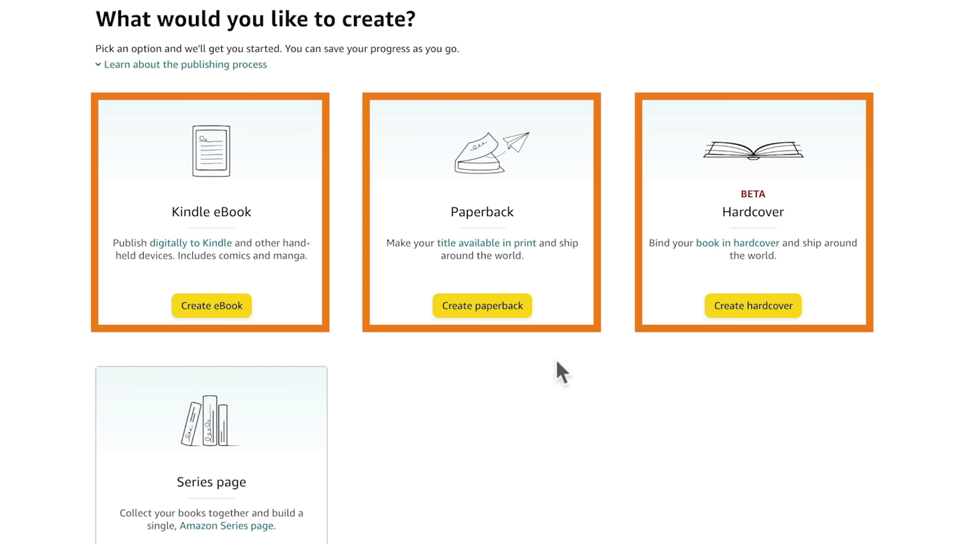
Step: Switch to Kindle Direct Publishing and start creating a paperback
left_click(501, 315)
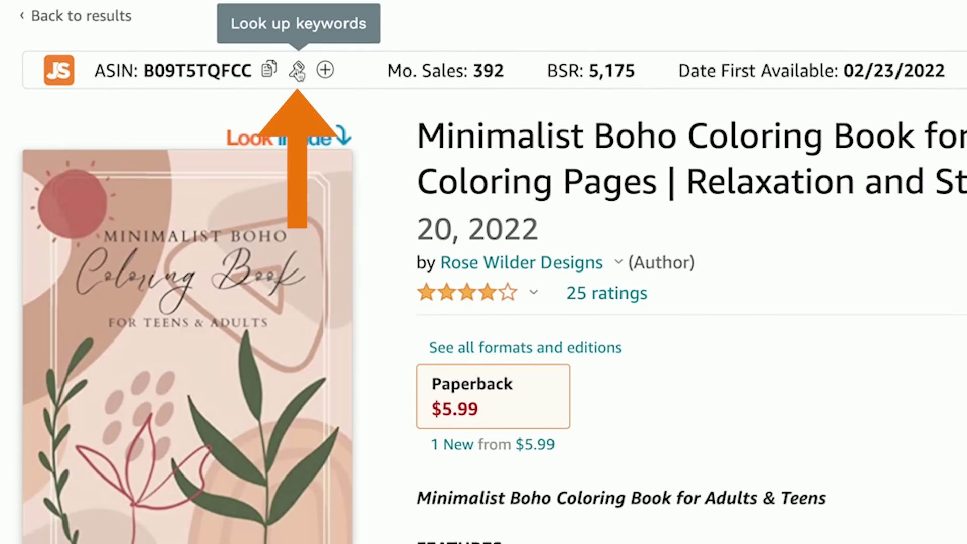
Step: Look up the Minimalist Boho Coloring Book's keywords from its Amazon listing in Keyword Scout and review the keyword list
left_click(297, 72)
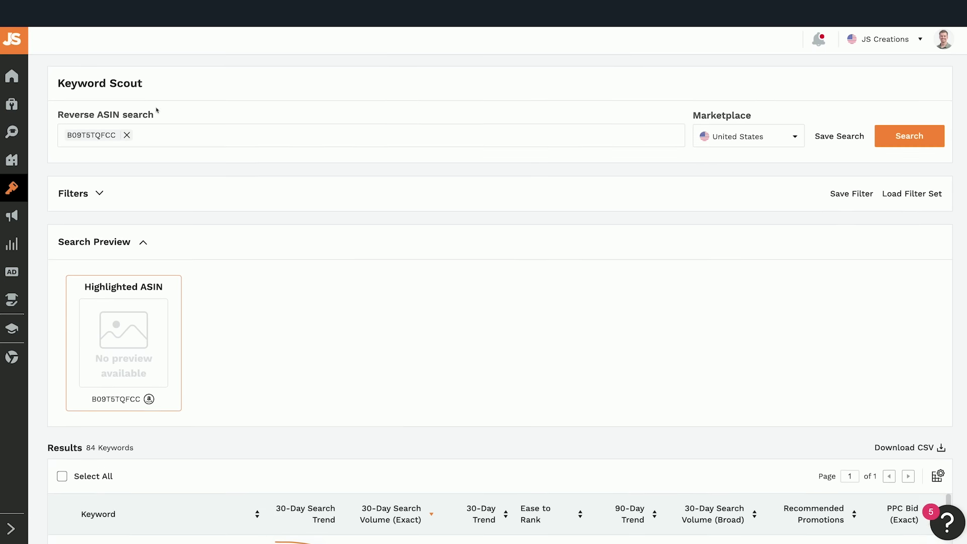
scroll(157, 110, "down", 2)
scroll(157, 110, "down", 5)
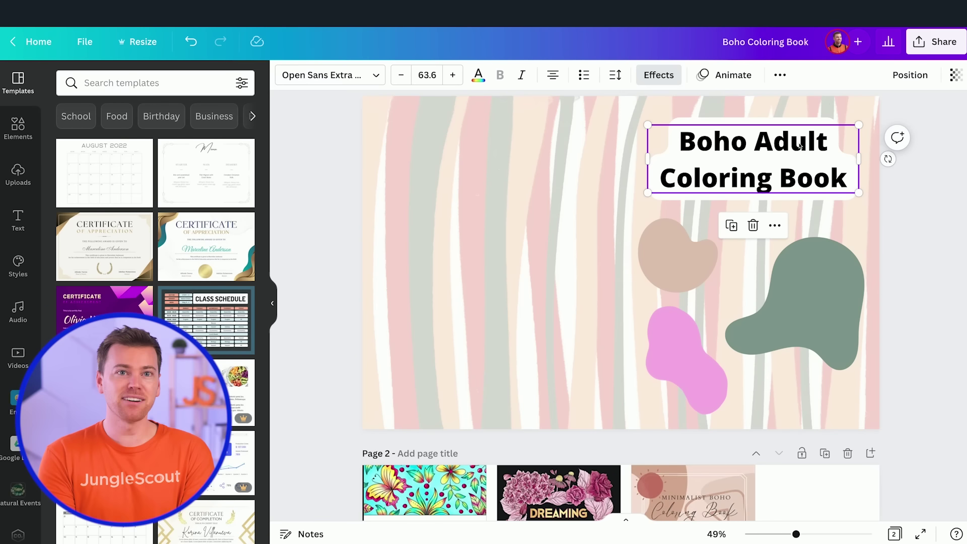
Step: On the Canva cover, change the title to "Boho Coloring Book for Adult & Teen Relaxation" and set its font size to 45
double_click(801, 146)
type("Boho Coloring Book for Adult & Teen Relaxation")
key("ctrl+a")
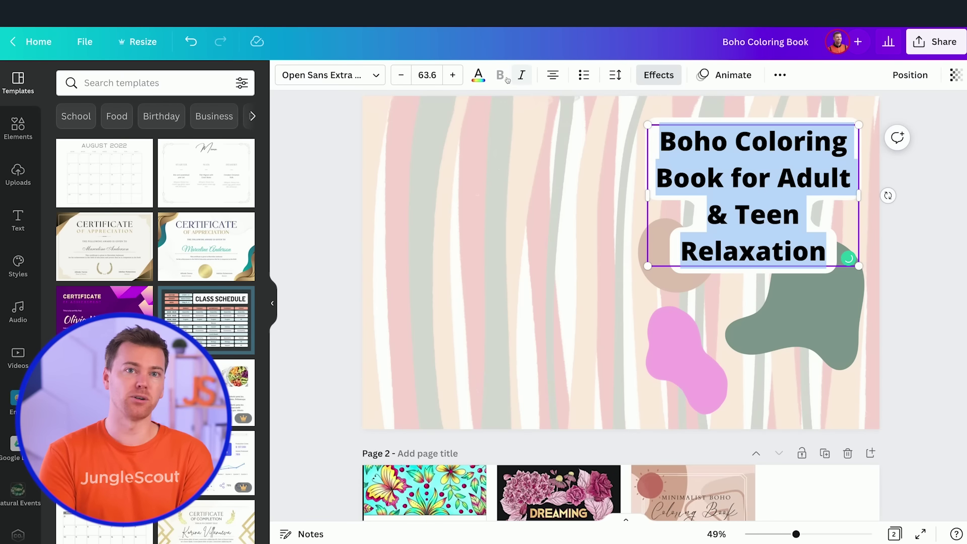
left_click(428, 75)
type("45")
key("Return")
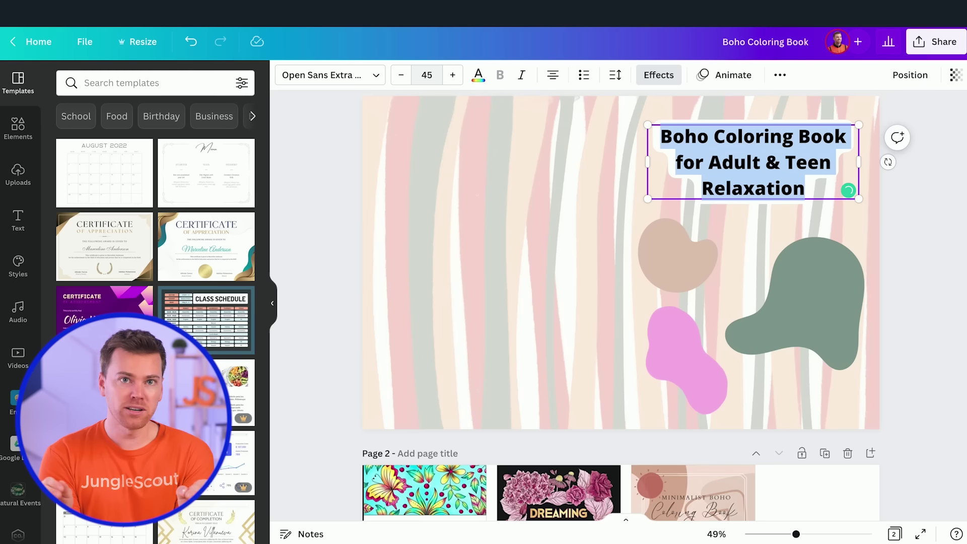
left_click(958, 175)
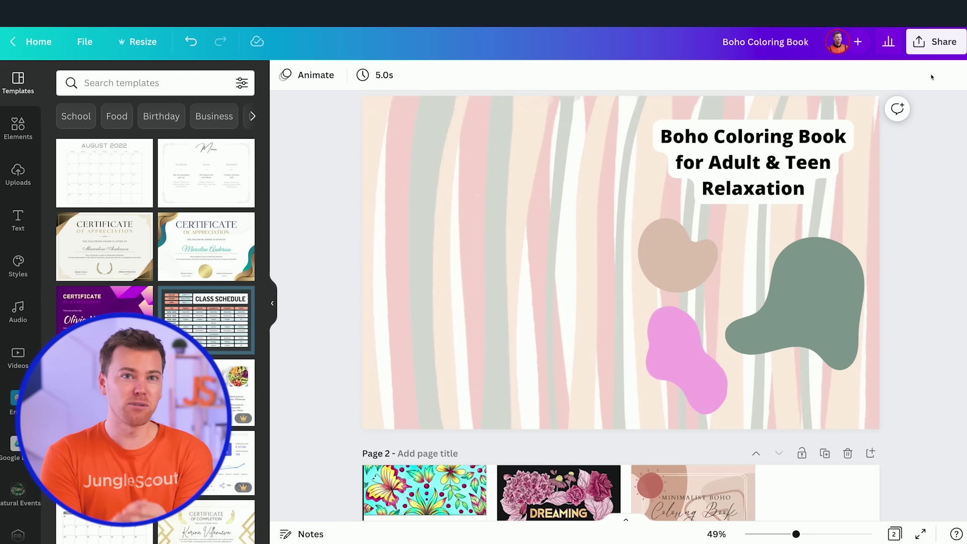